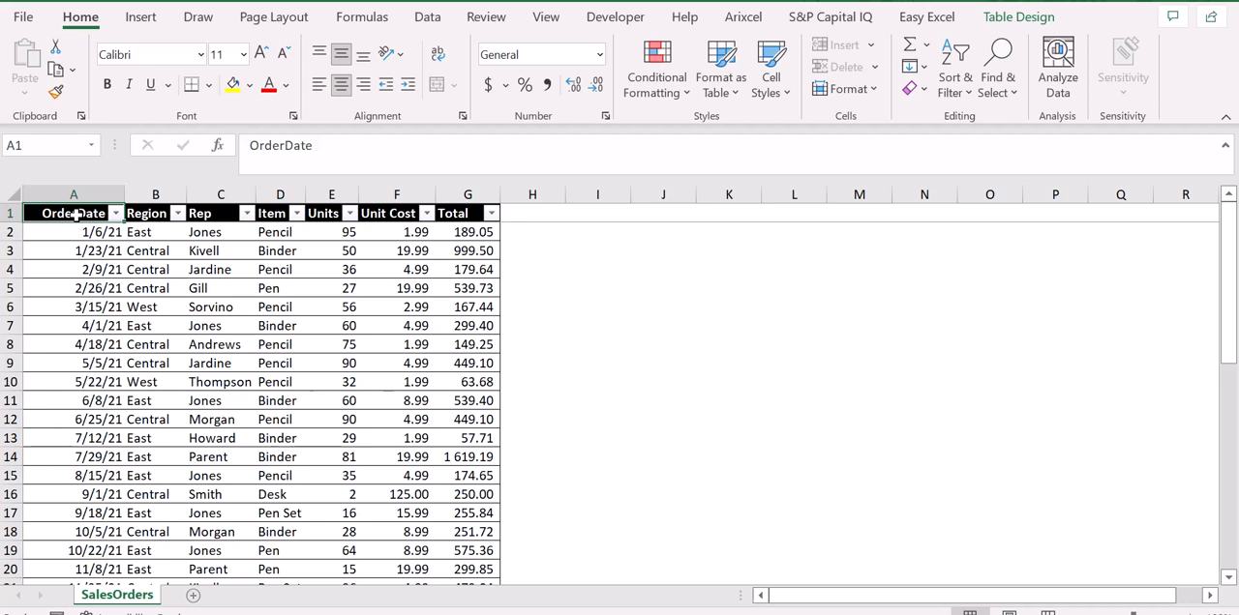
key(Tab)
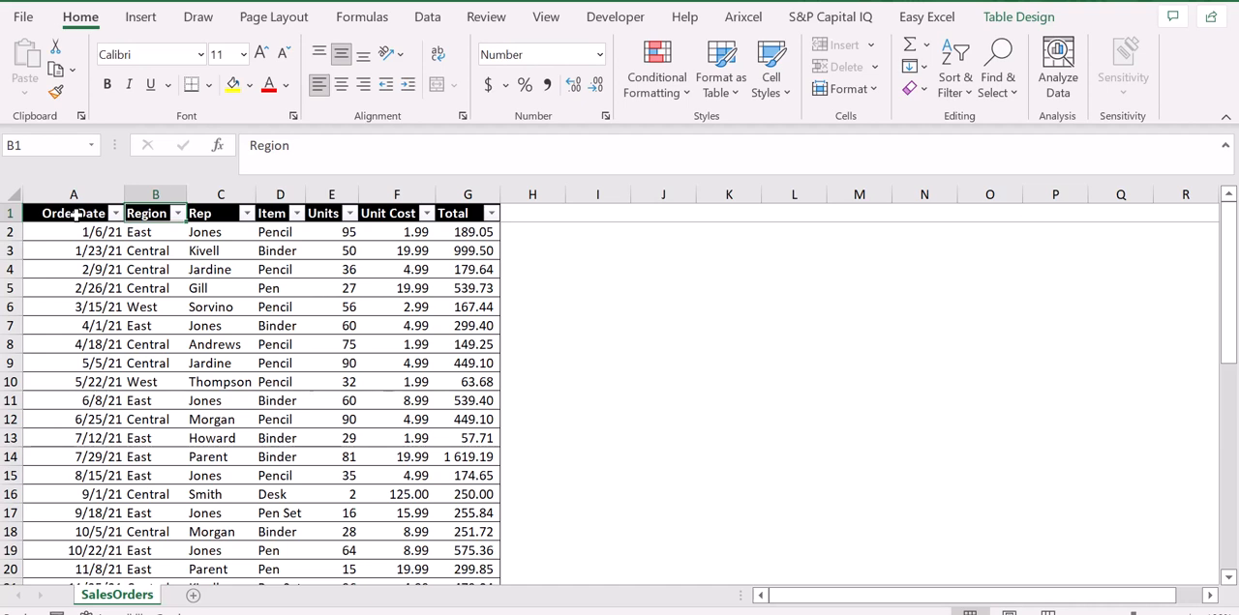
key(ctrl+Right)
key(Right)
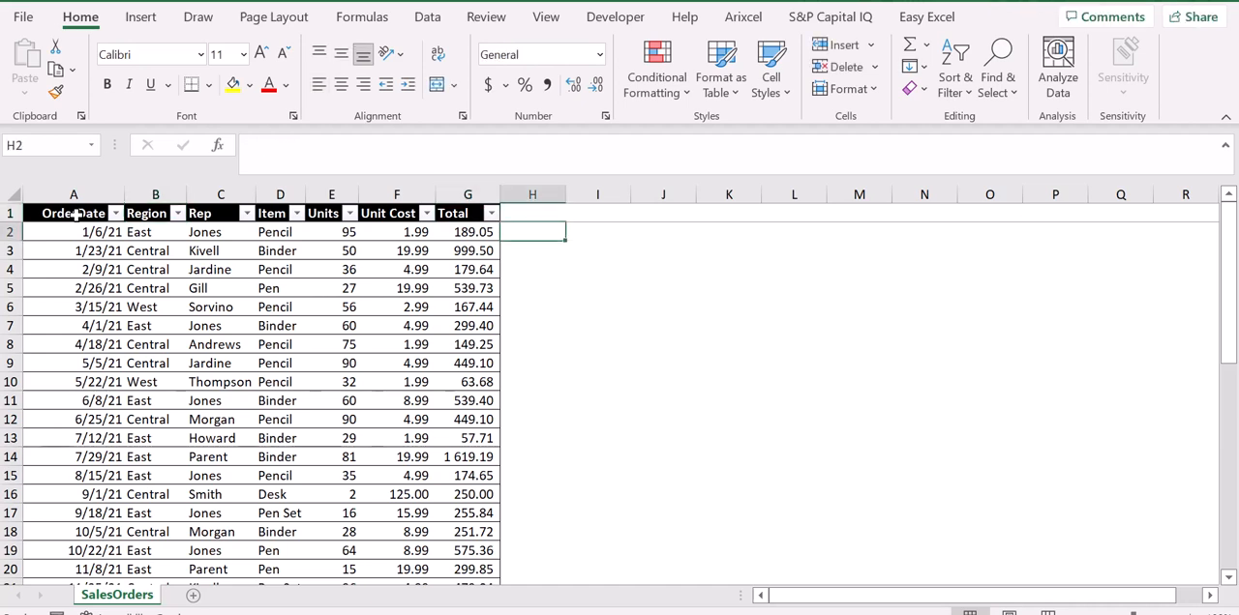
key(Down)
text(=)
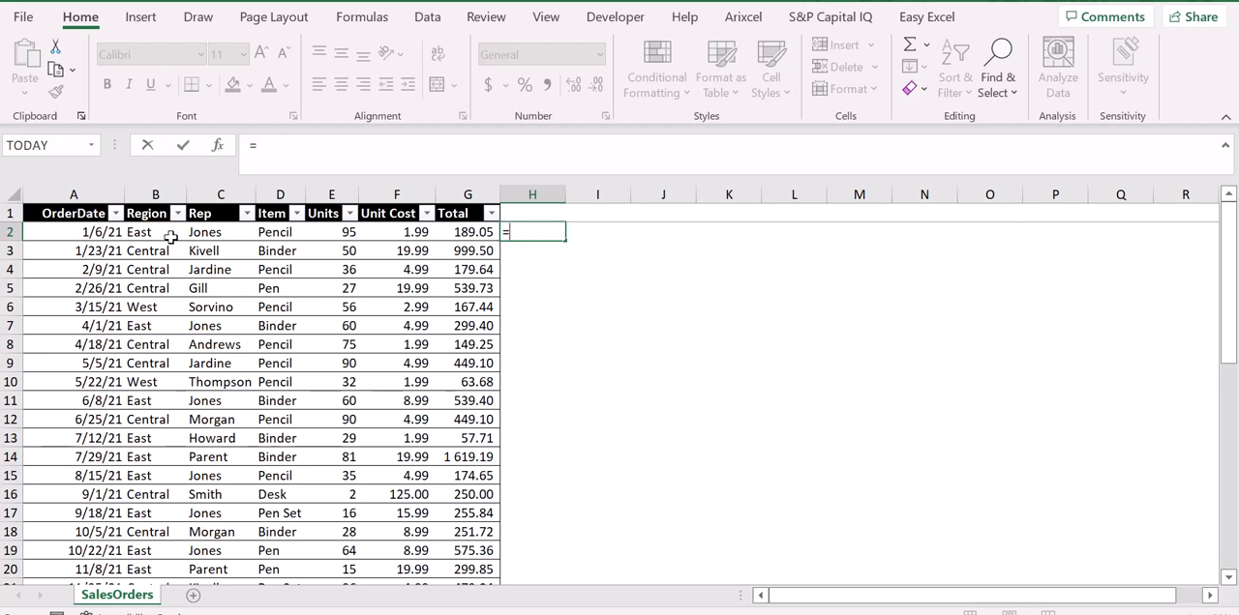
text(LEFT)
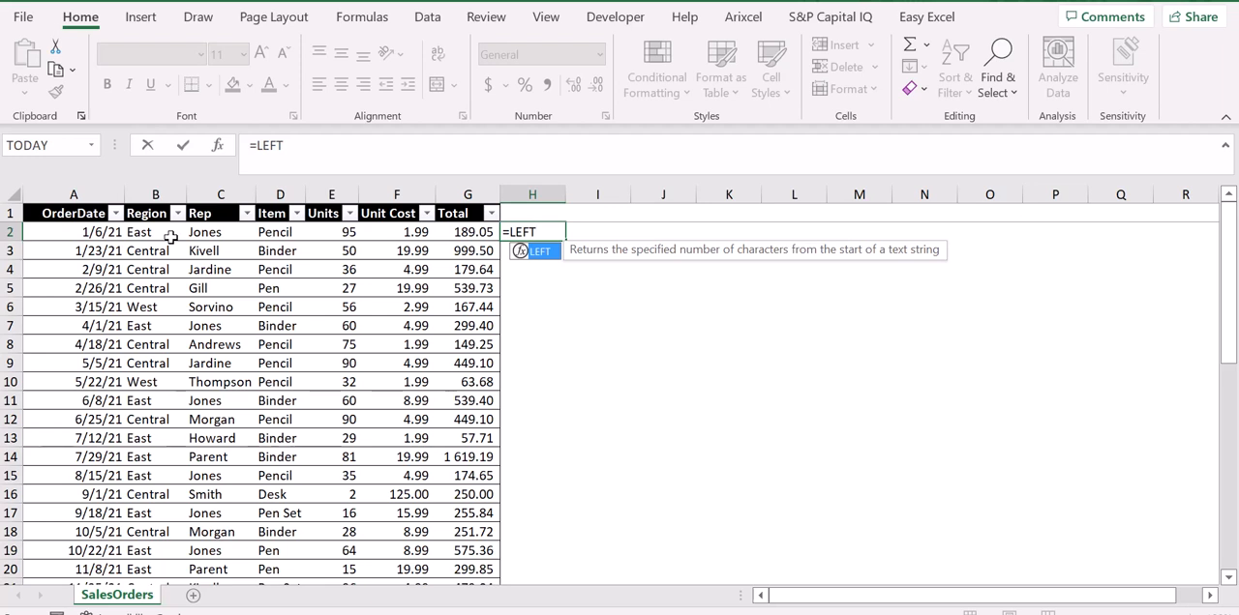
text(()
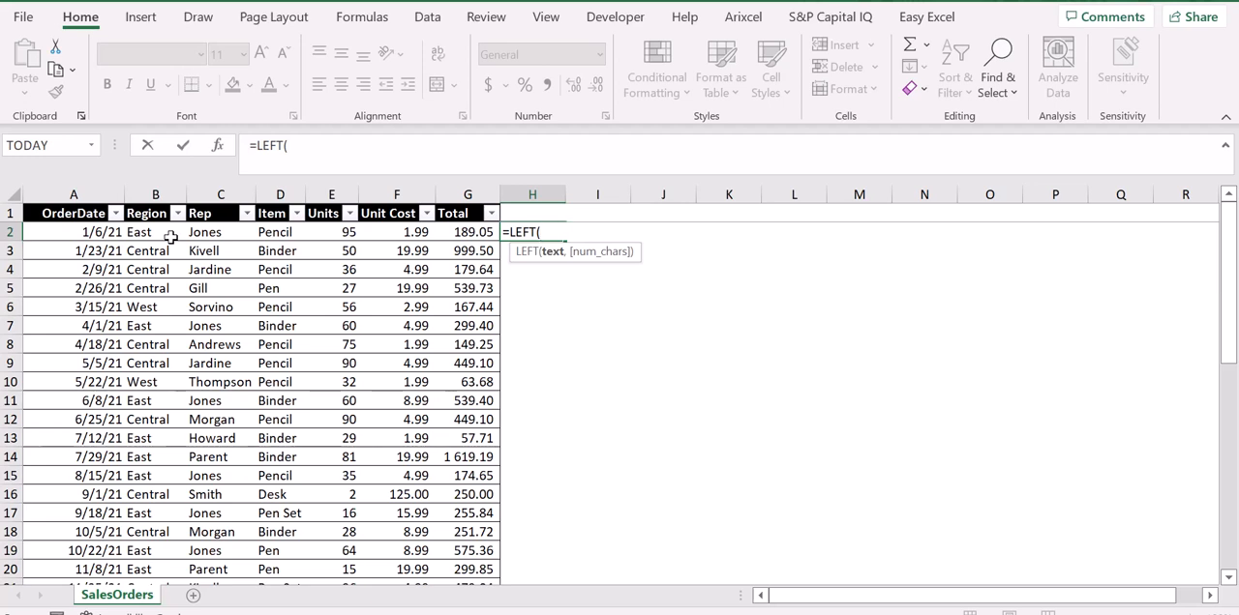
key(Left)
key(Left)
key(Left)
key(Left)
key(Left)
key(Left)
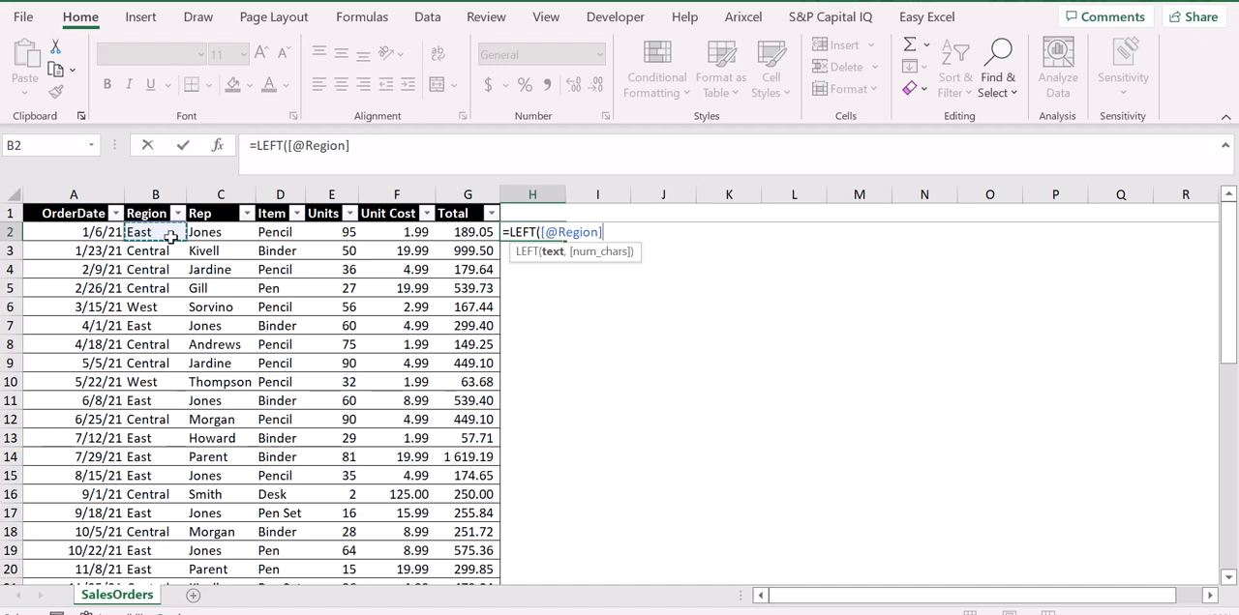
text(,)
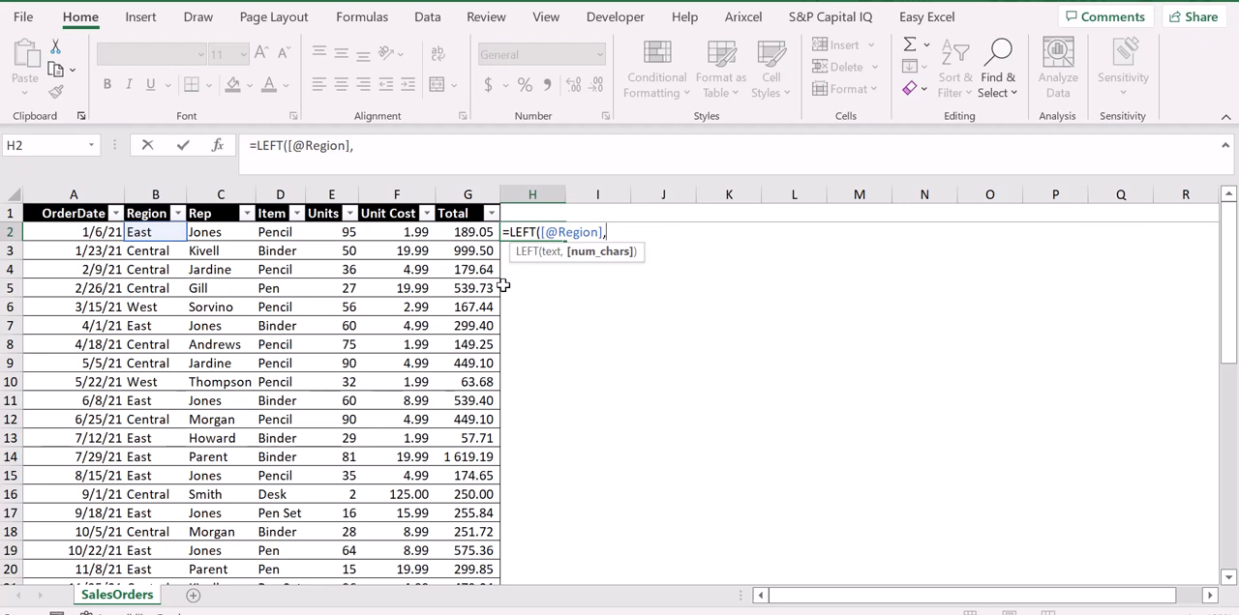
text(1))
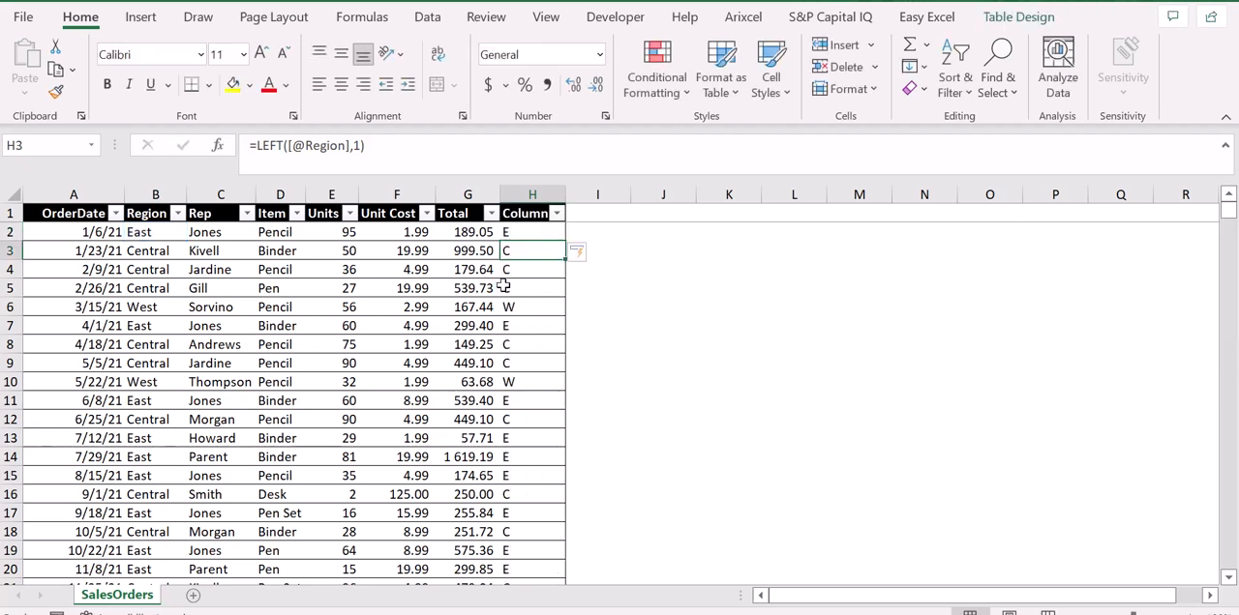
Change the number of characters in the H2 LEFT formula to 2
key(Up)
key(Up)
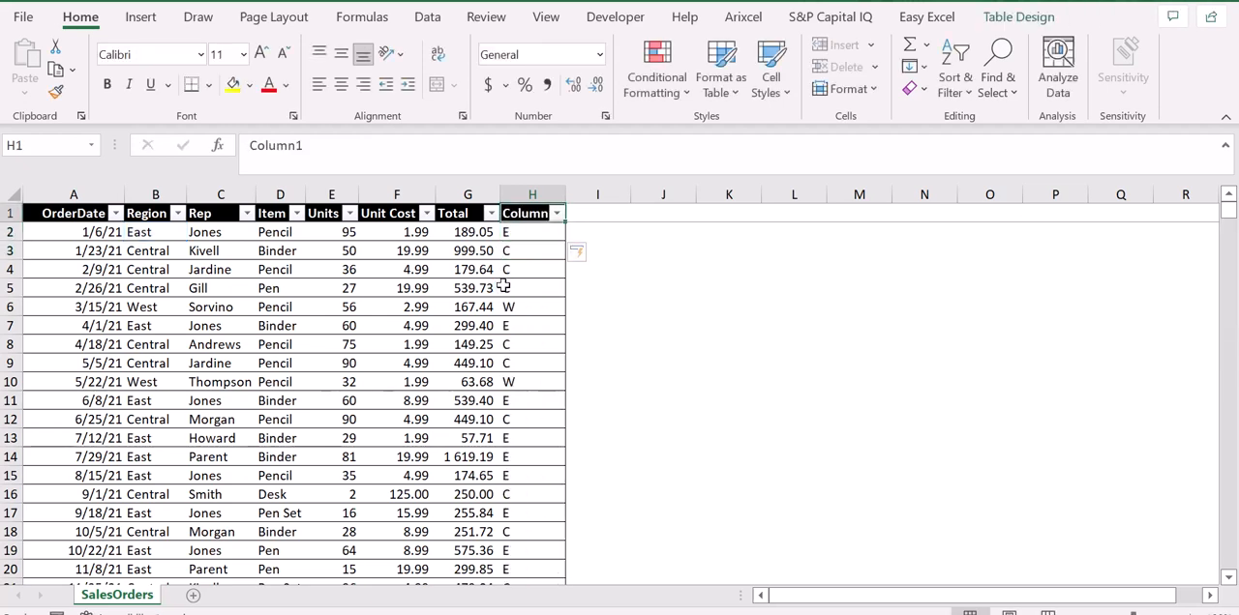
key(Down)
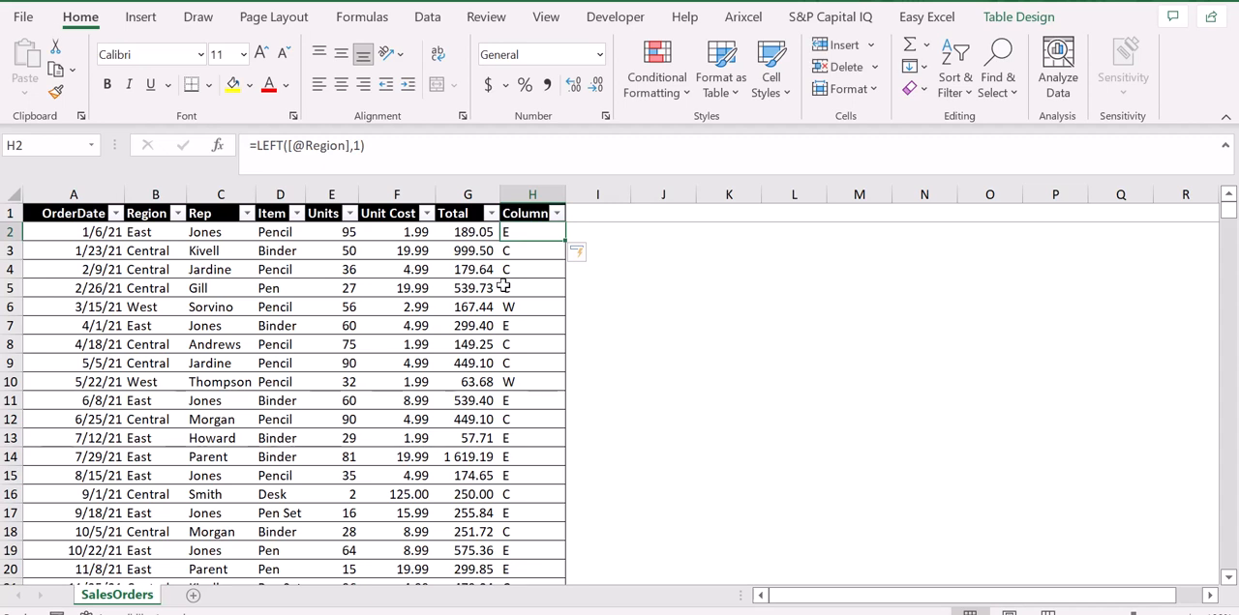
key(Down)
key(Down)
key(Up)
key(Up)
click(361, 146)
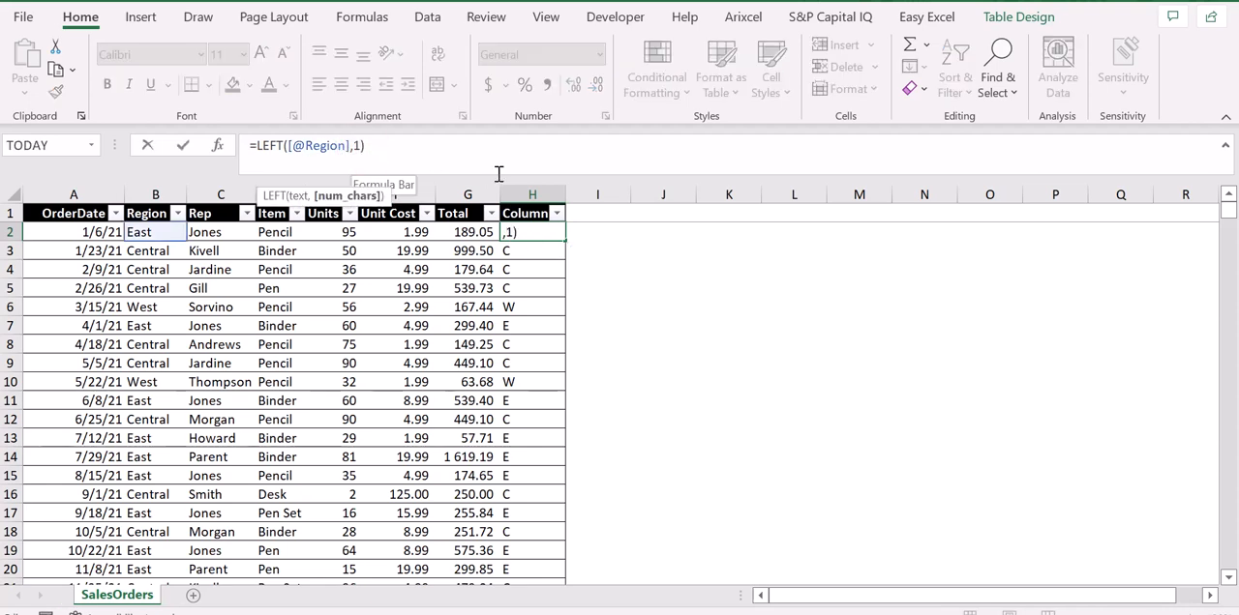
key(Delete)
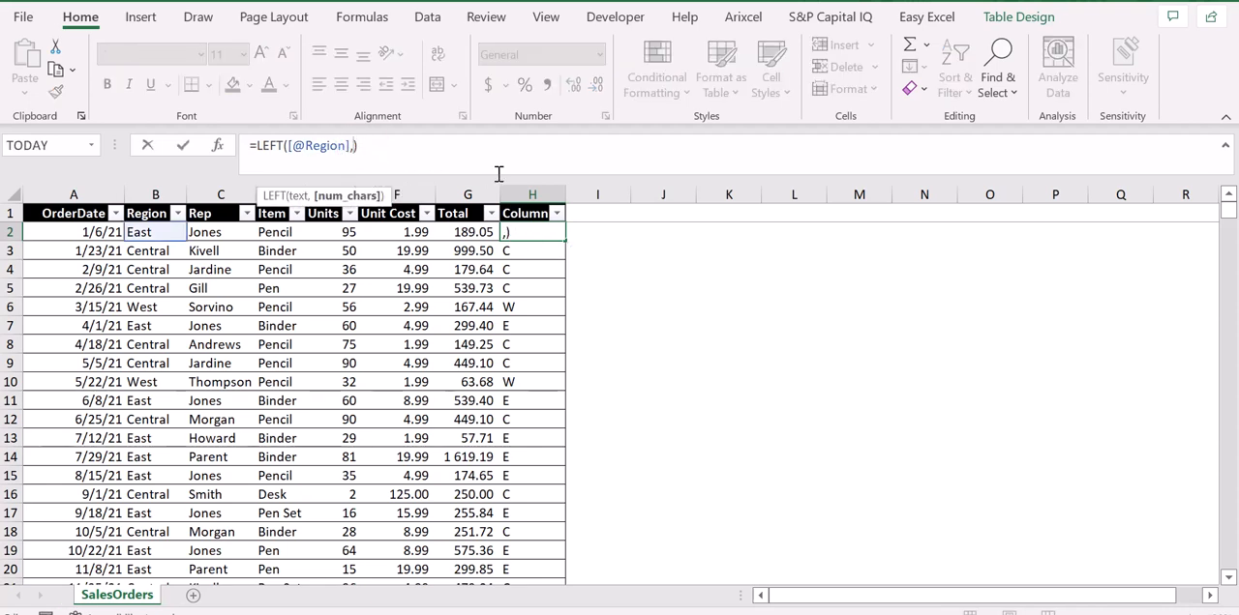
text(2)
key(Return)
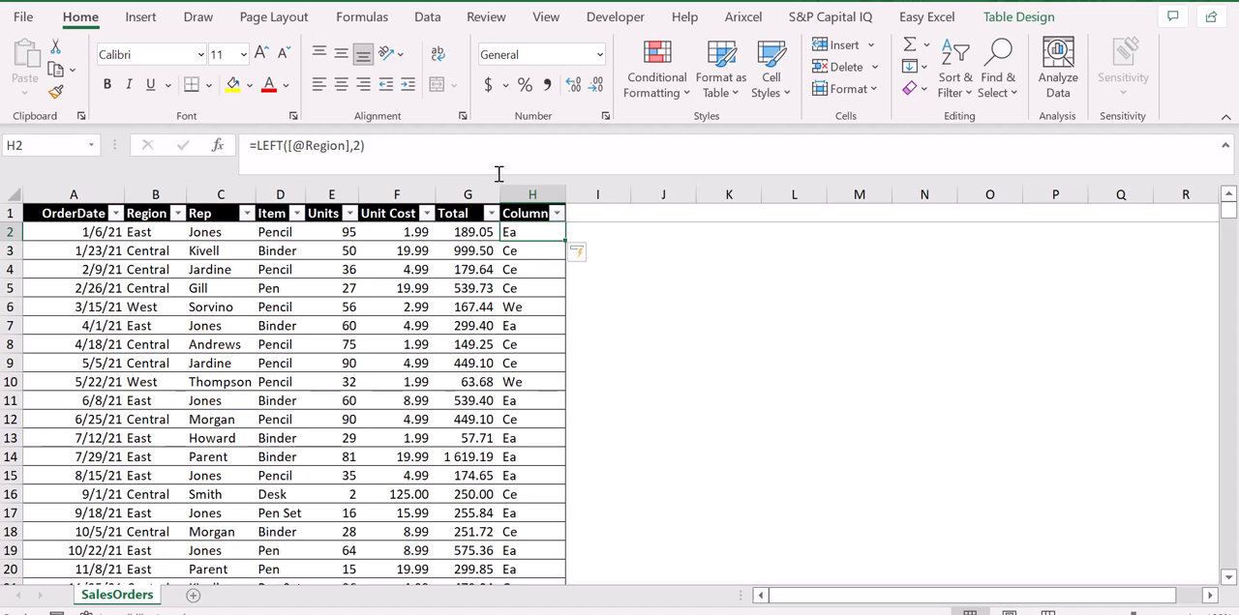
Examine the LEFT formula in H2 and compare the extracted characters with the Region column
key(Up)
key(Down)
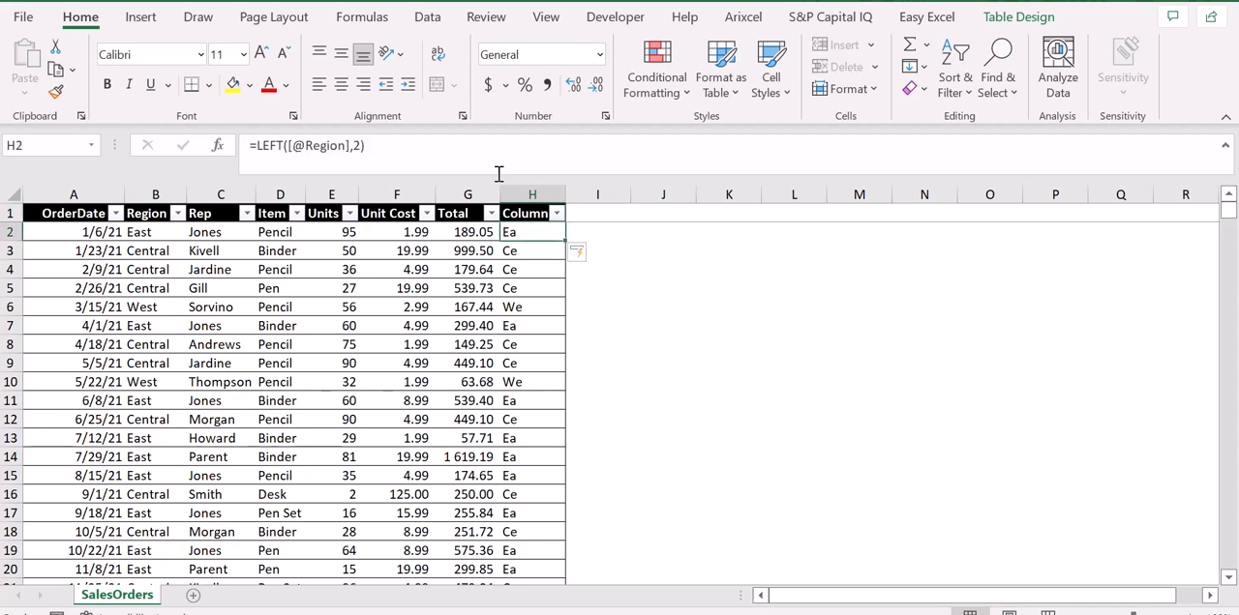
key(ctrl+shift+Down)
key(ctrl+shift+Up)
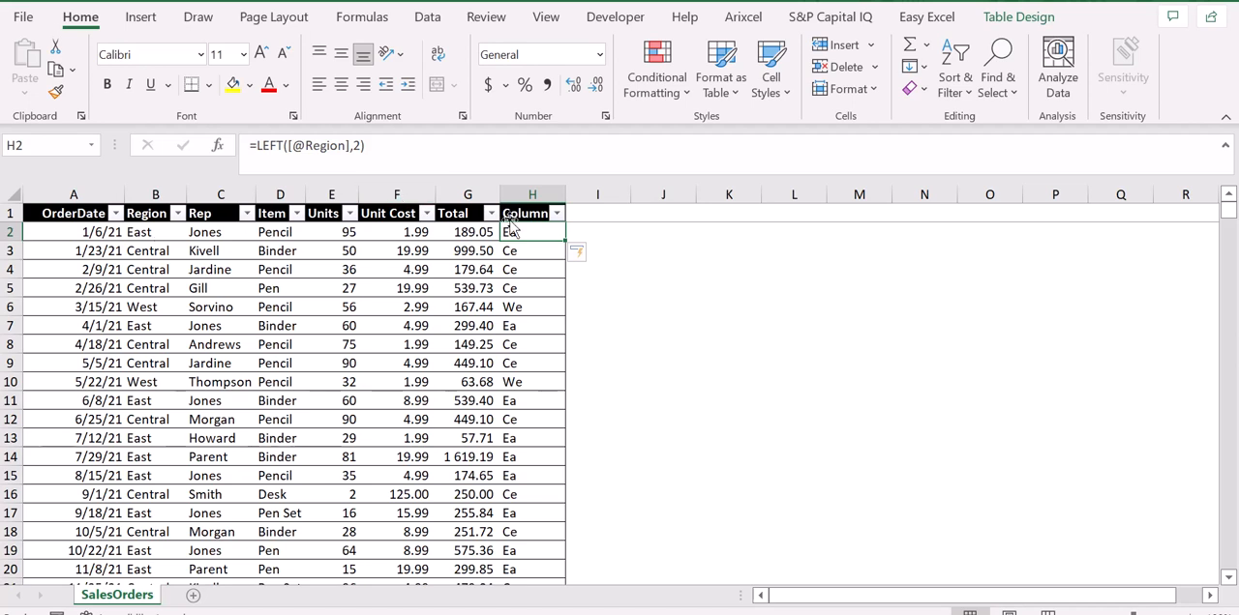
key(Right)
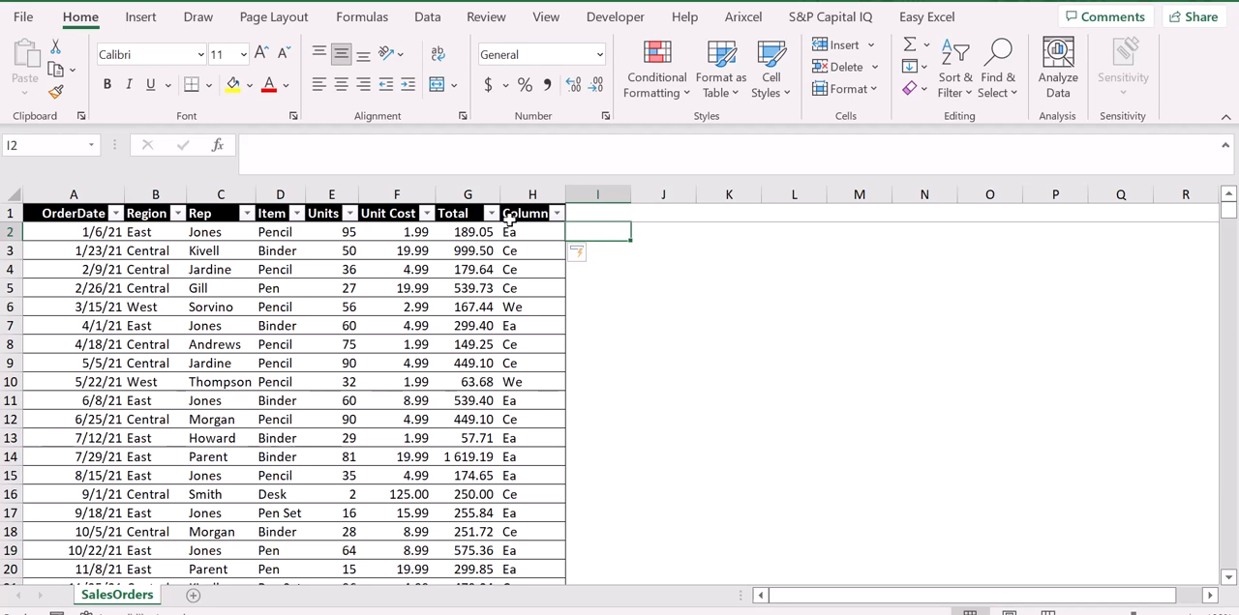
click(511, 226)
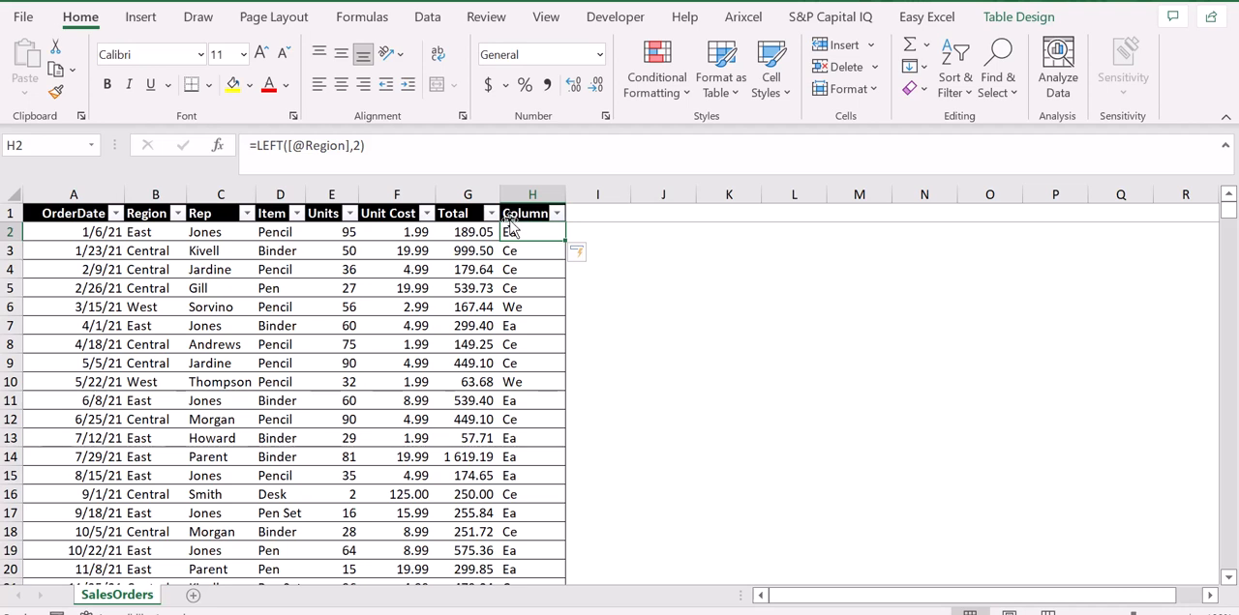
click(426, 138)
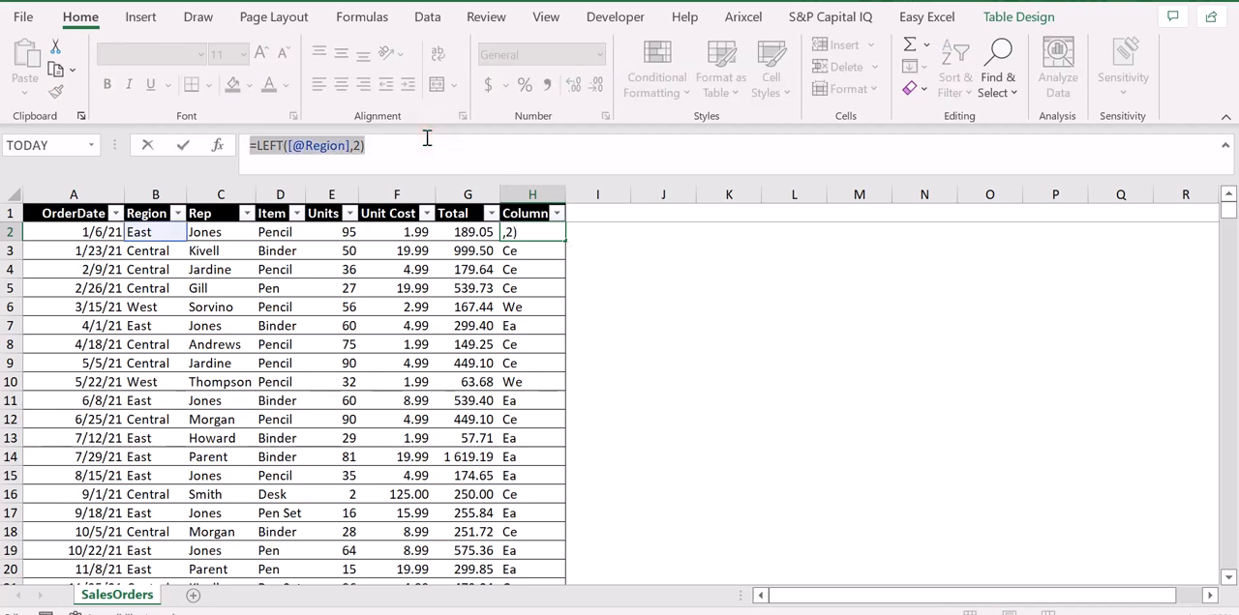
key(ctrl+Return)
key(Right)
key(Left)
key(Left)
key(Left)
key(Left)
key(Left)
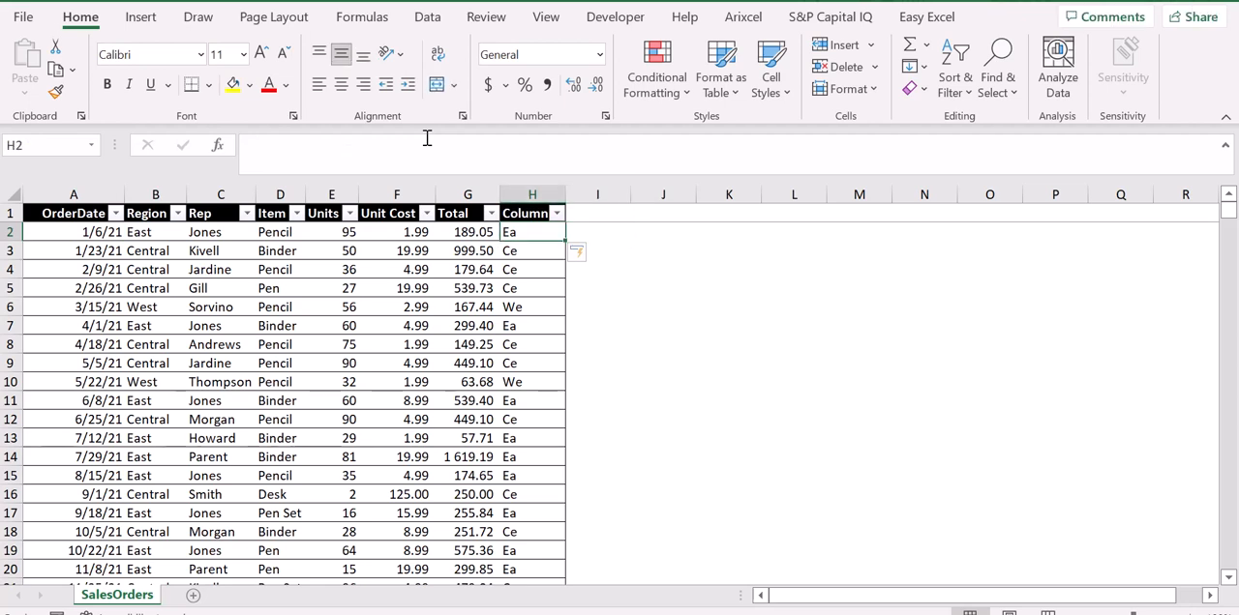
key(Left)
key(Left)
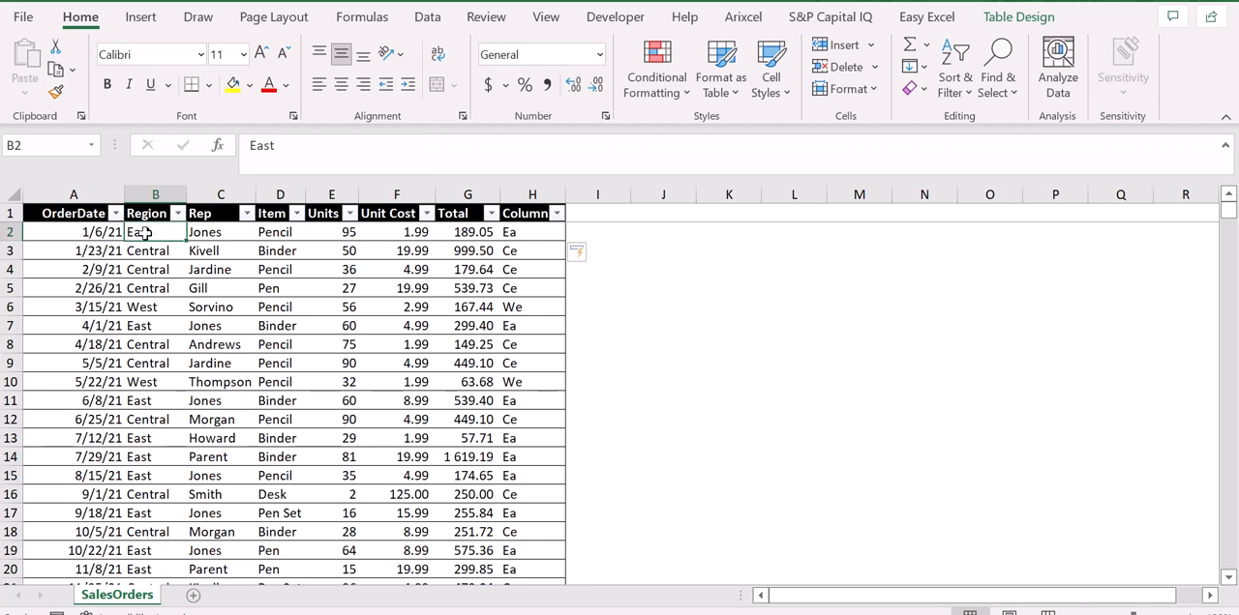
key(ctrl+Right)
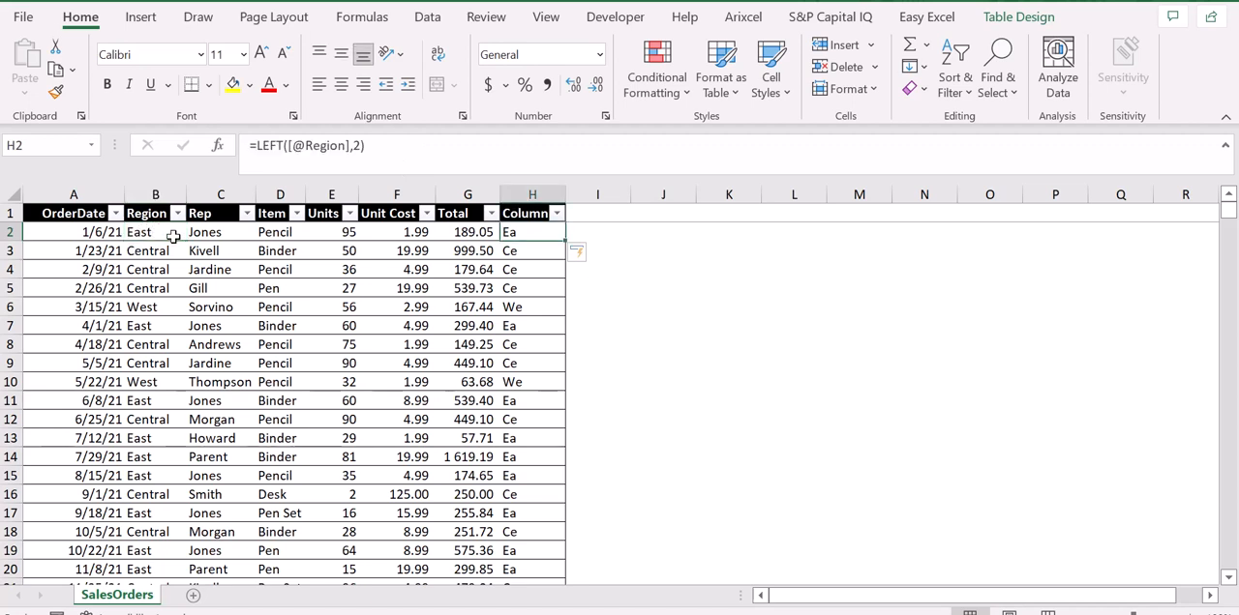
key(Right)
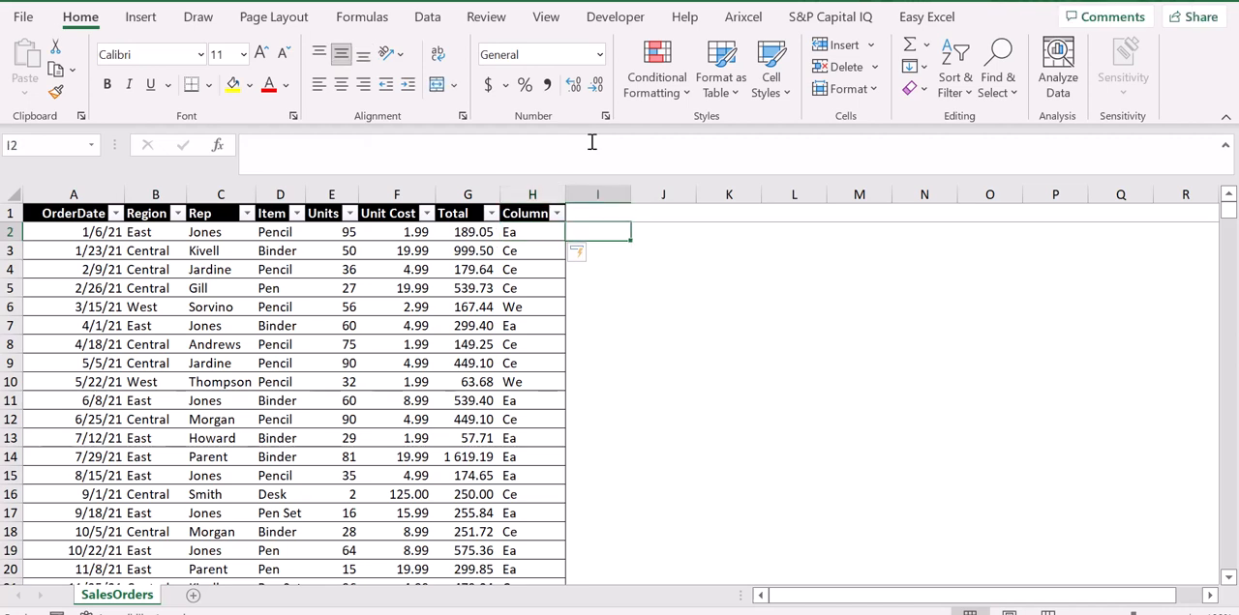
text(=)
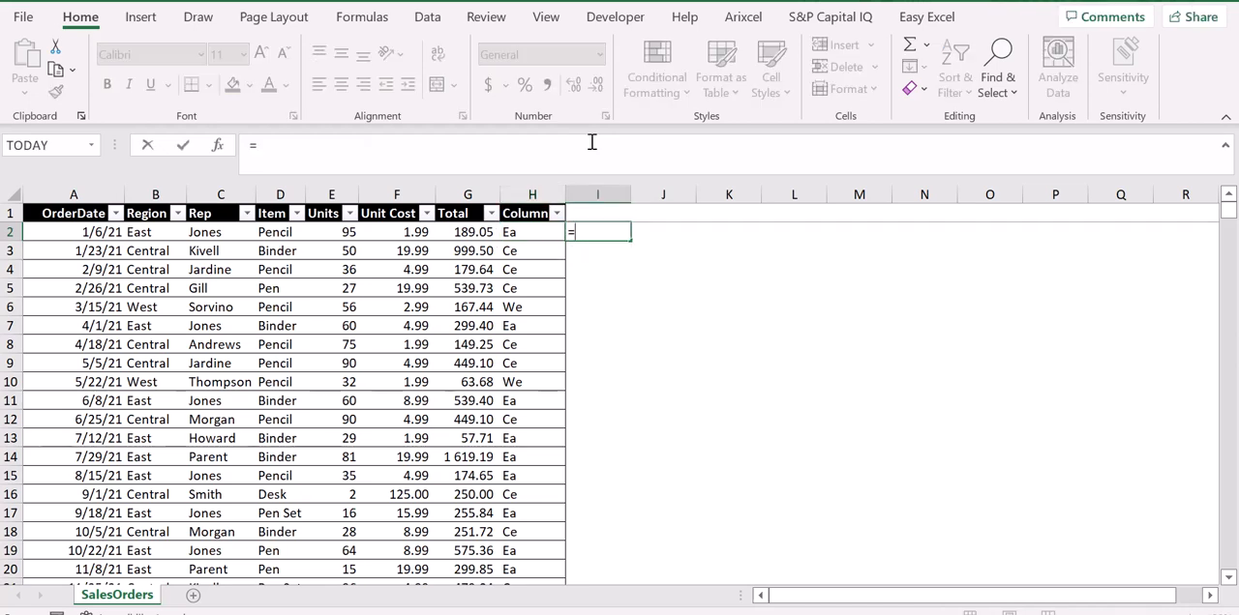
text(right()
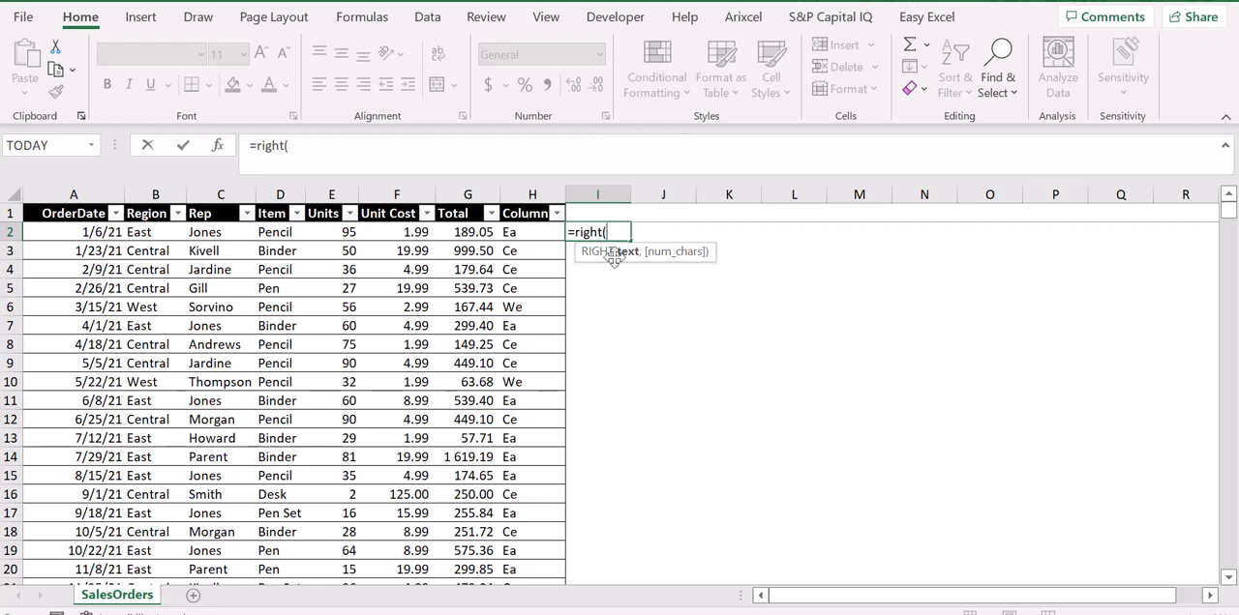
click(157, 235)
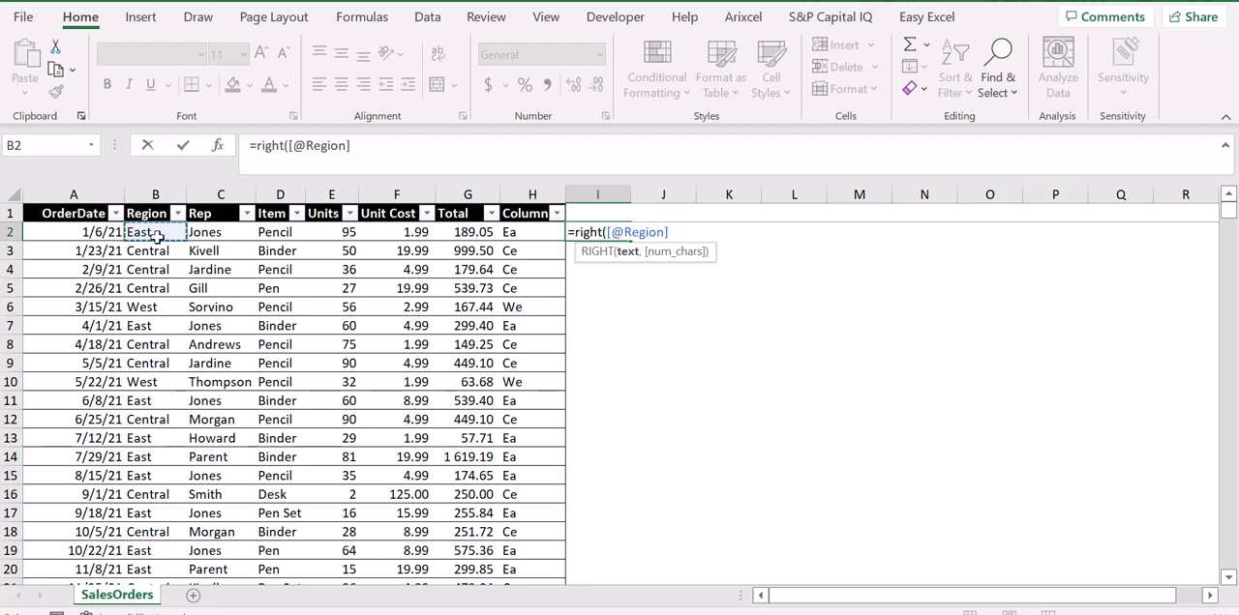
text(,)
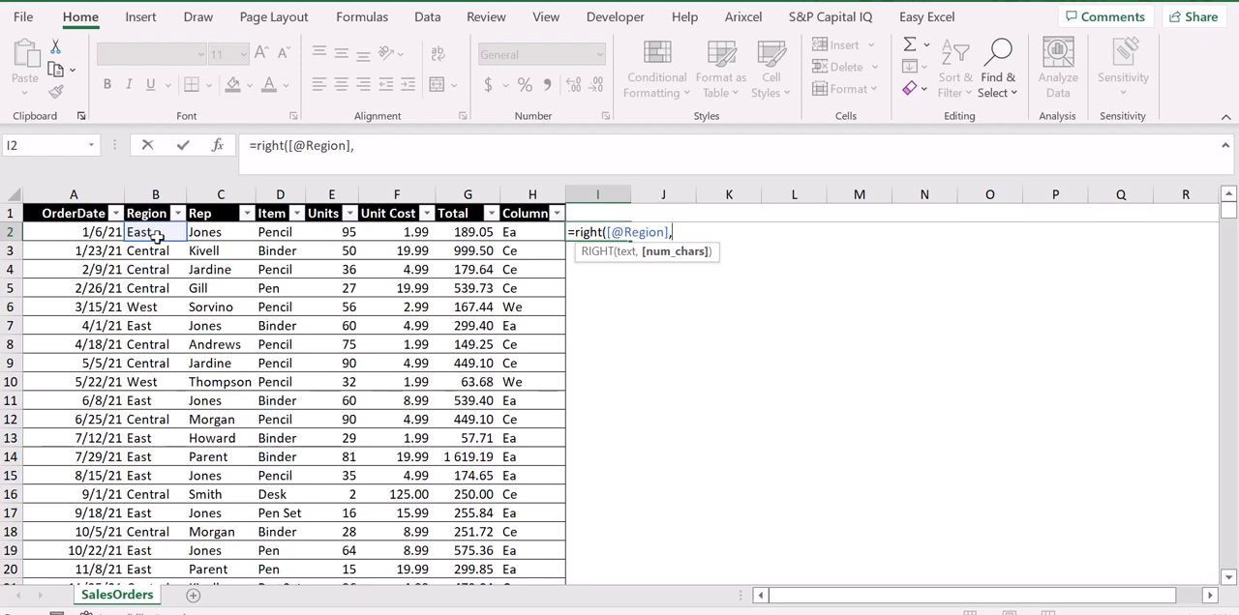
text(1))
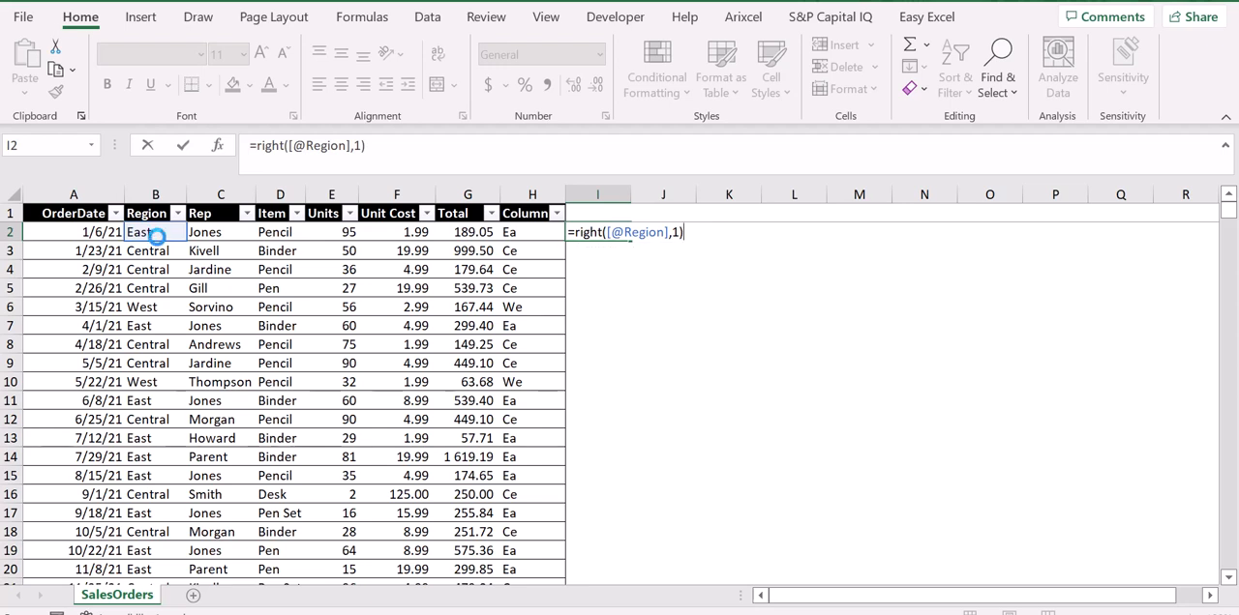
key(Return)
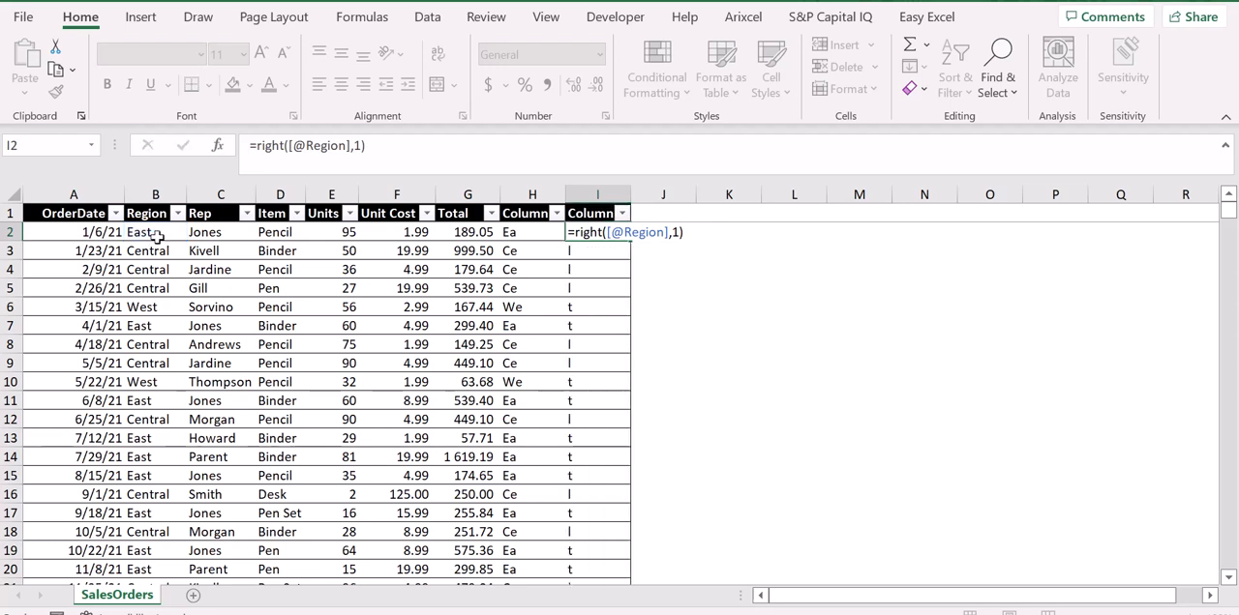
Change the number of characters in the I2 RIGHT formula to 2
key(Up)
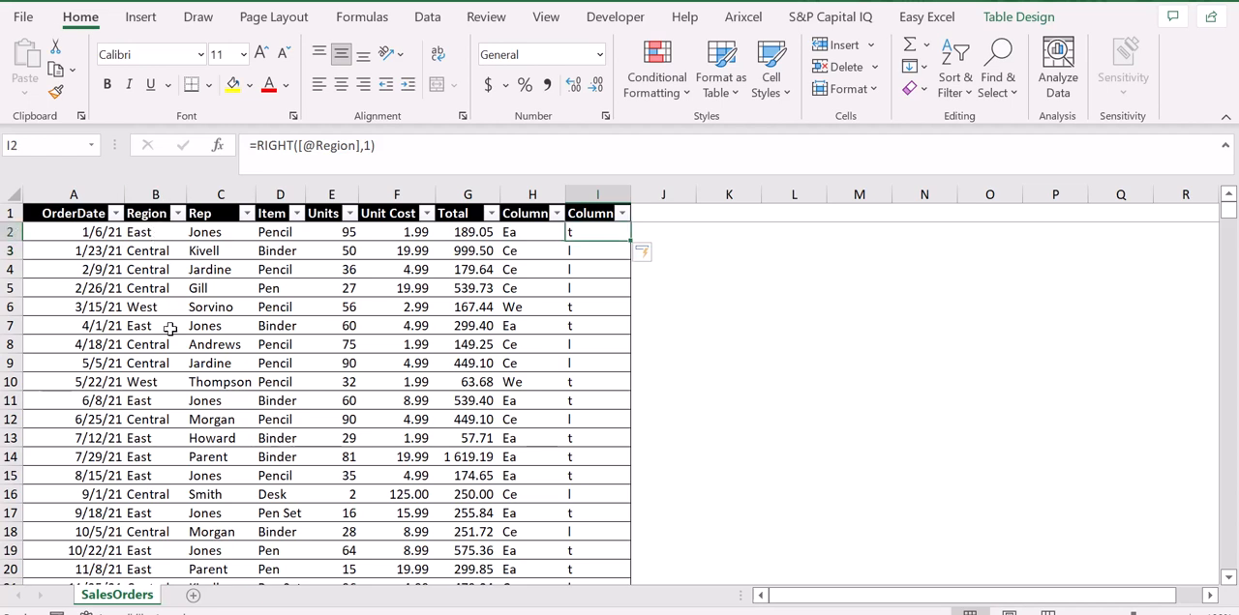
key(Down)
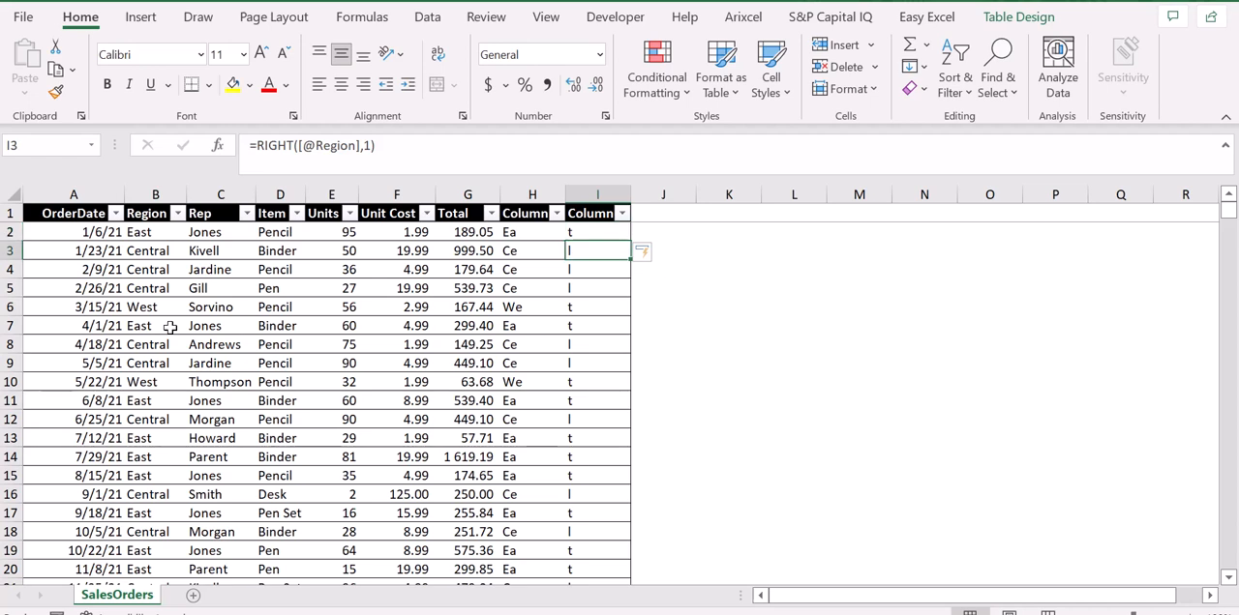
click(162, 232)
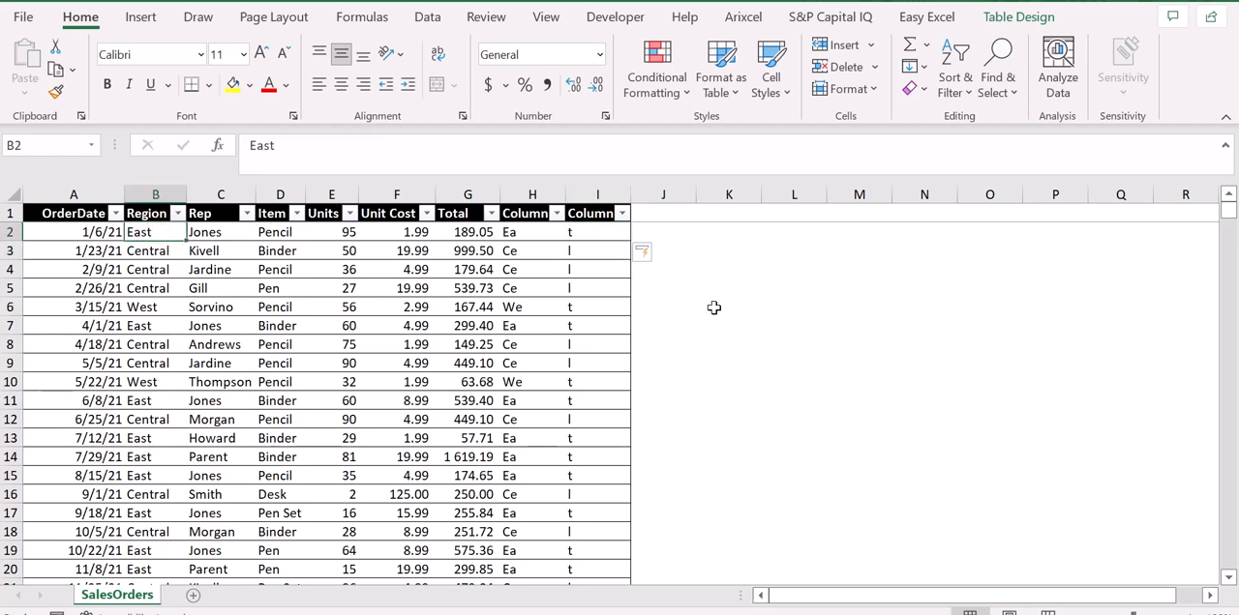
click(615, 239)
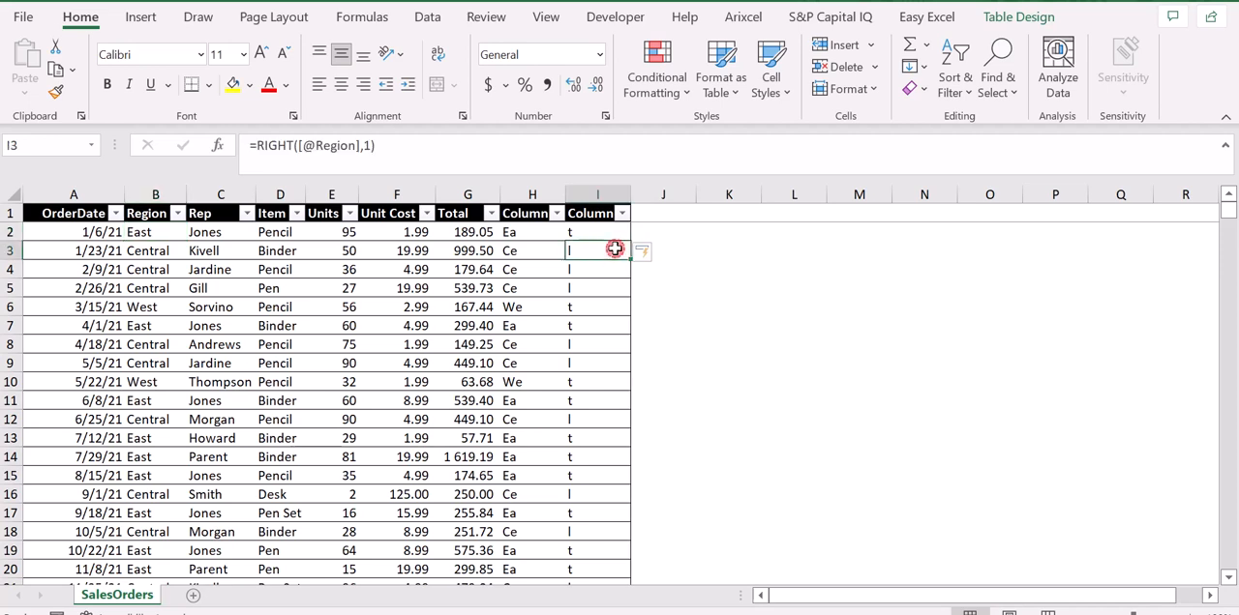
click(366, 145)
key(BackSpace)
text(2)
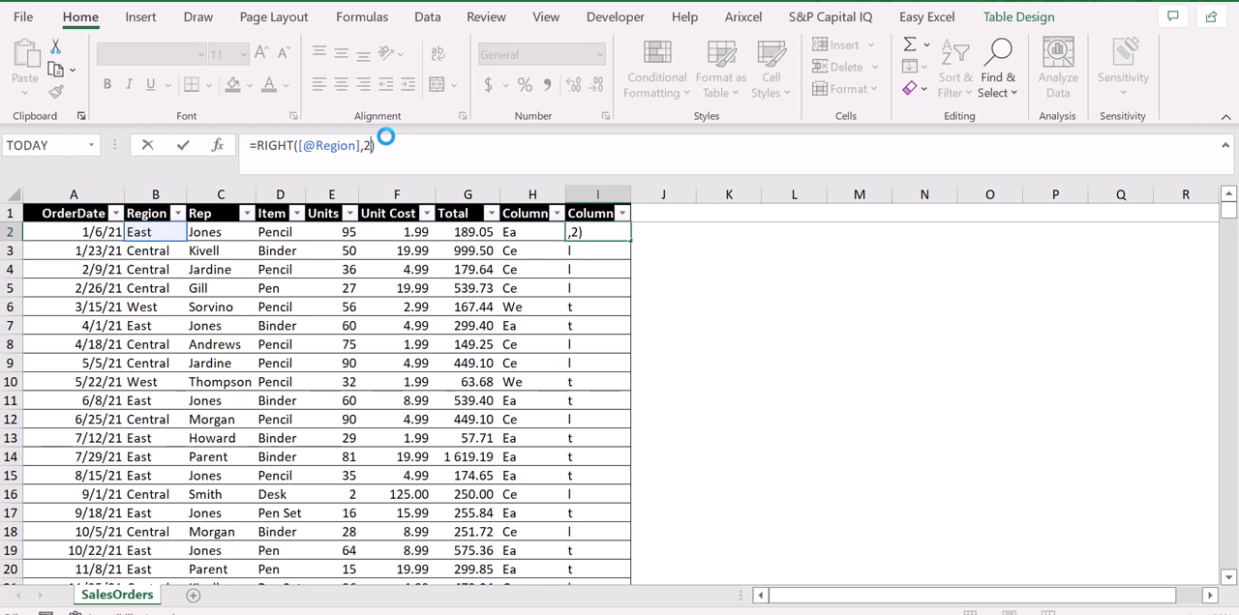
key(Return)
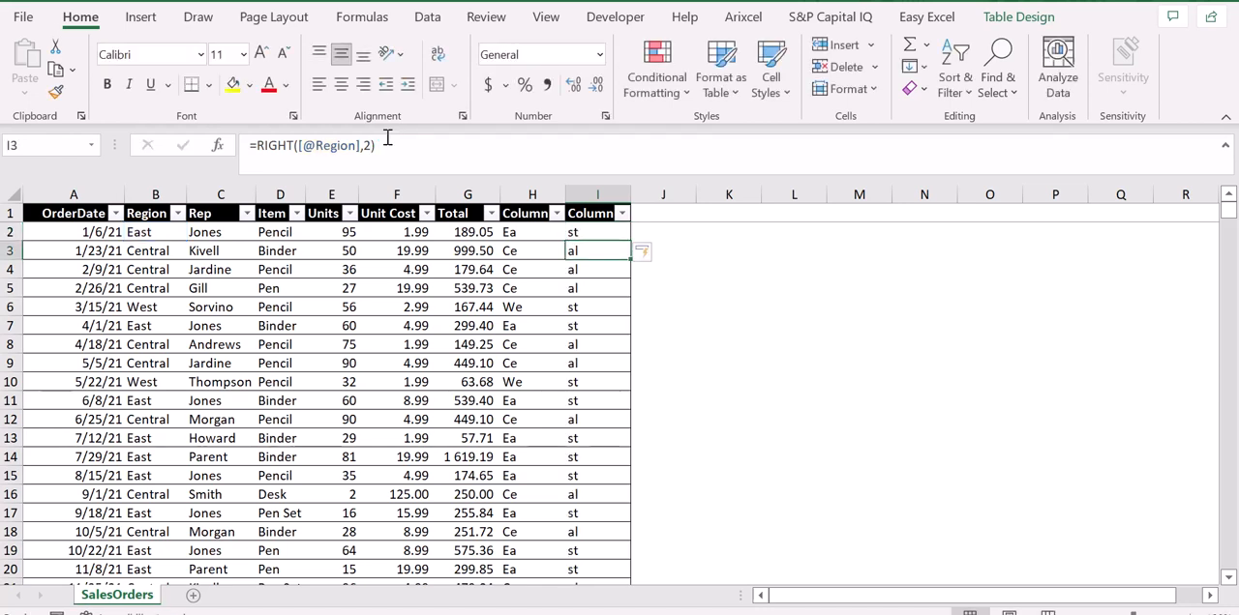
key(Up)
key(Down)
key(Up)
key(Up)
key(Down)
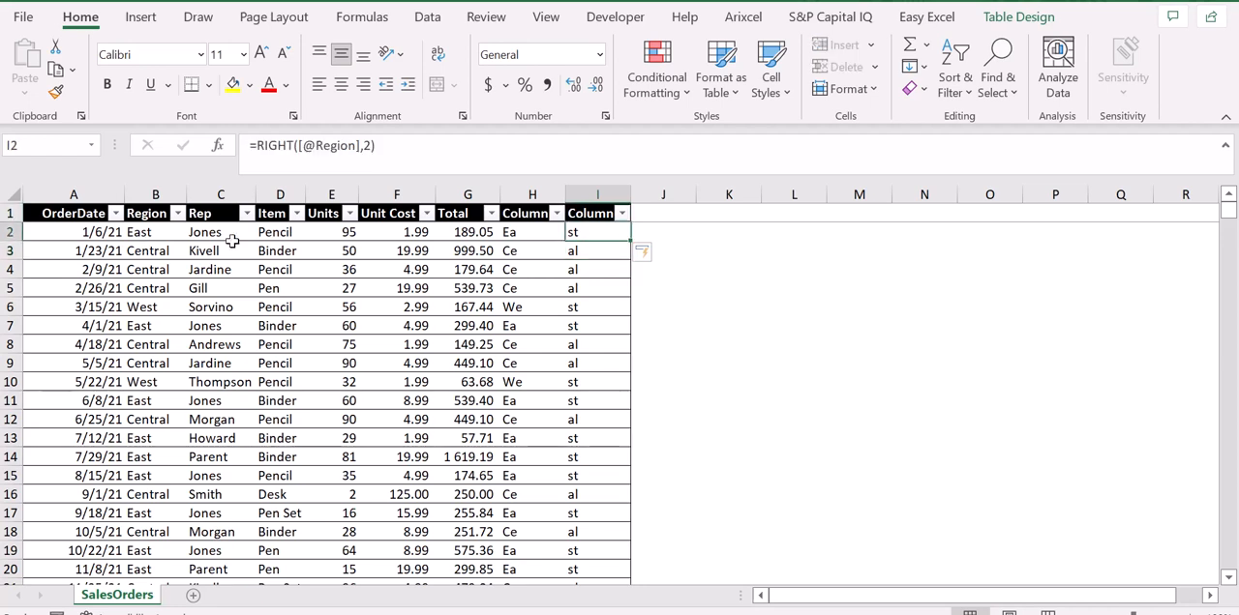
key(Right)
key(Left)
key(Right)
key(Up)
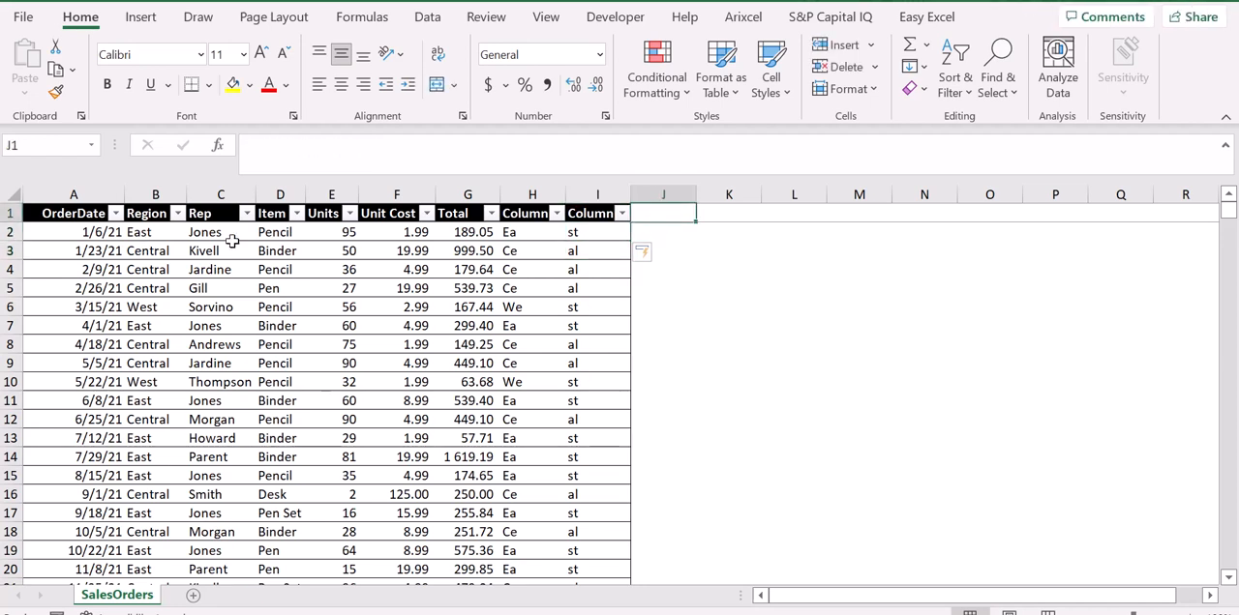
key(Down)
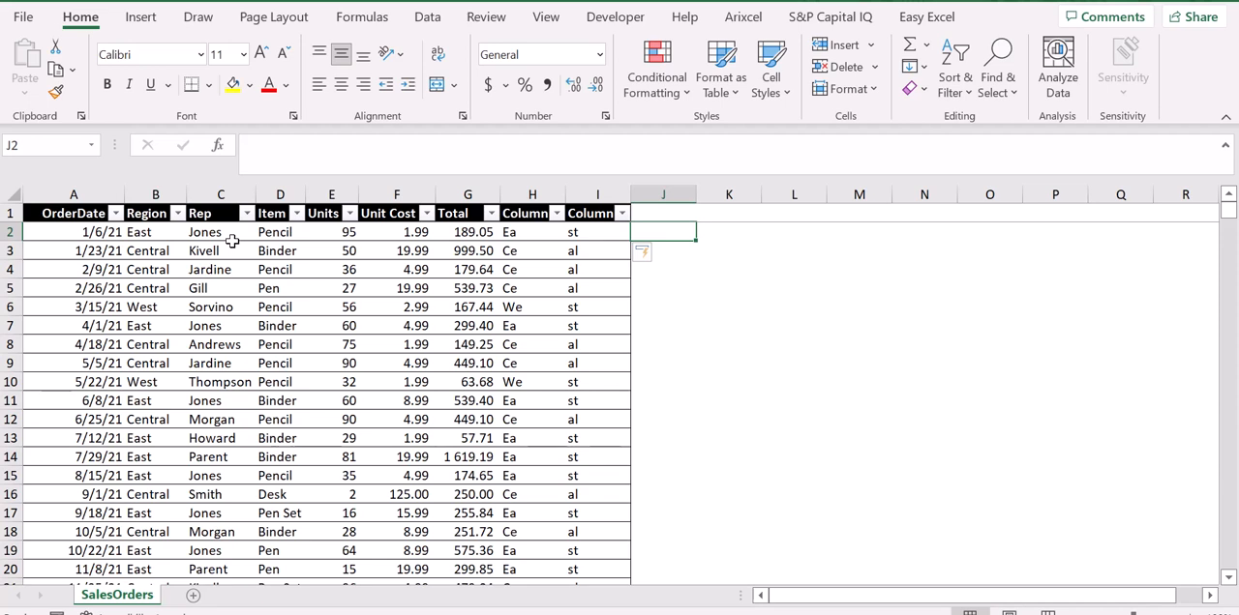
text(=mid)
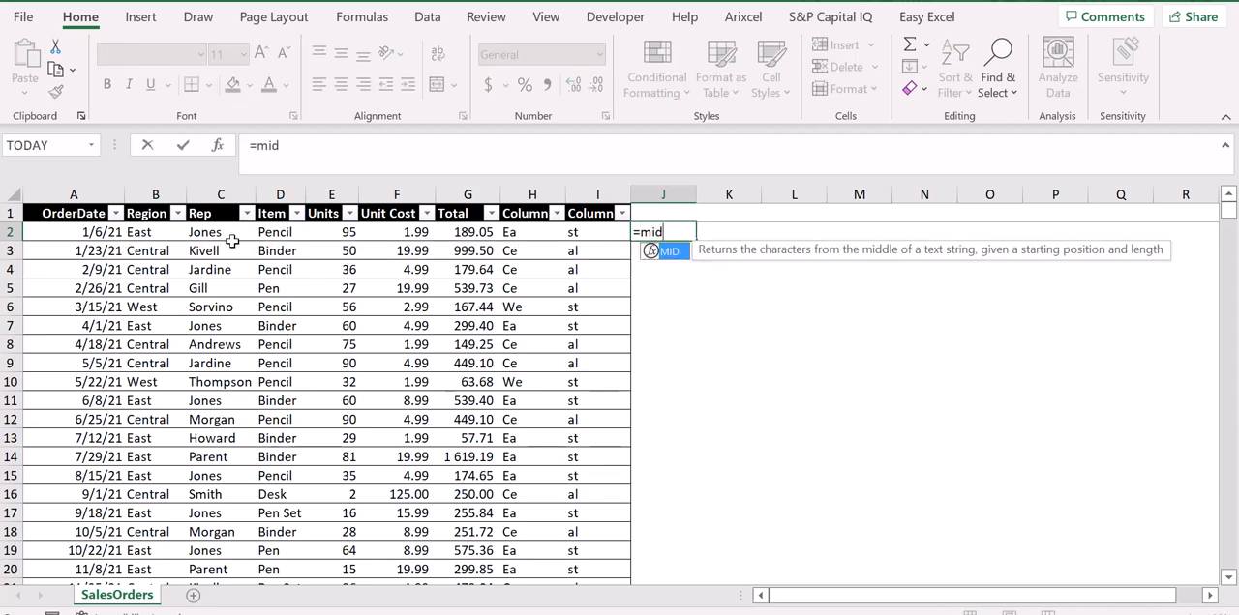
text(()
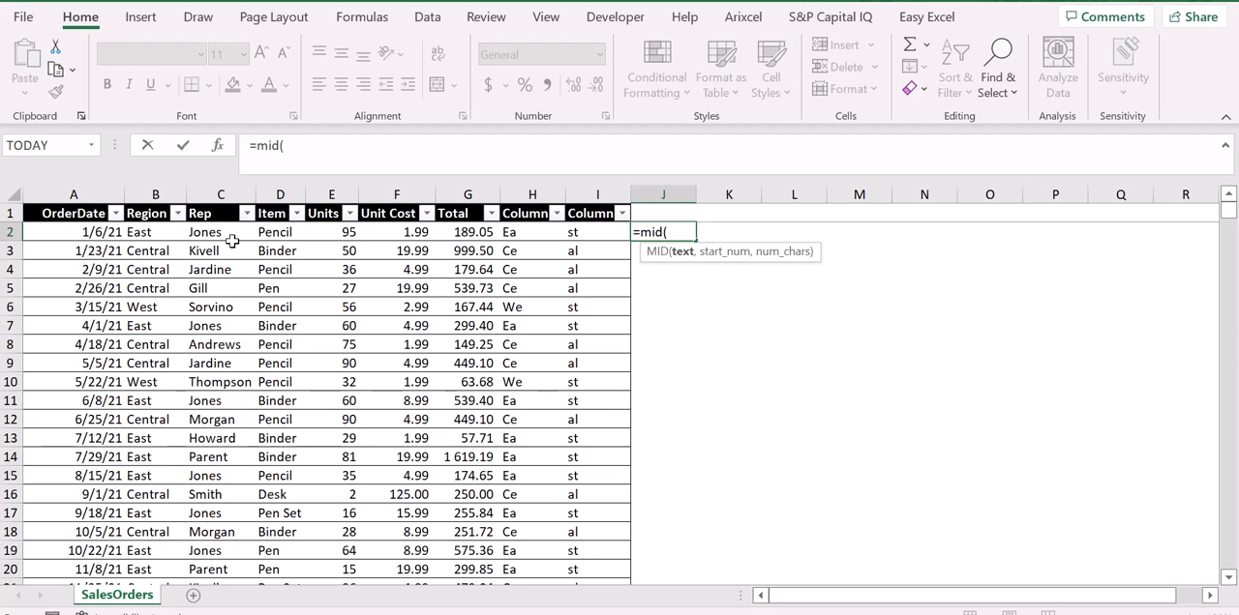
key(BackSpace)
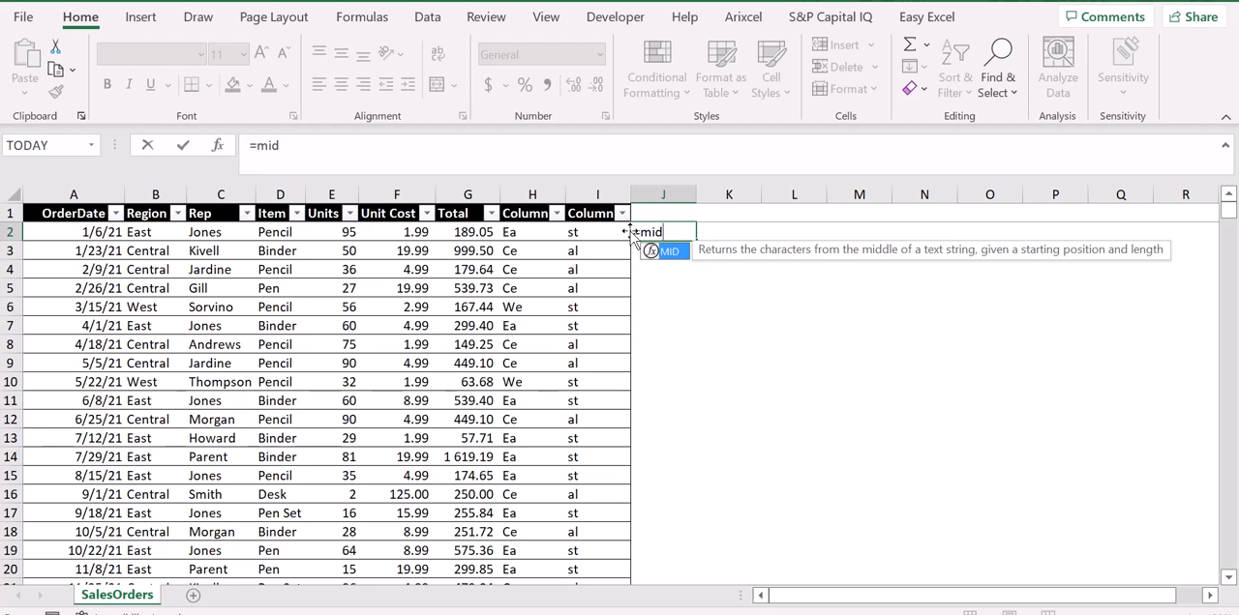
text(()
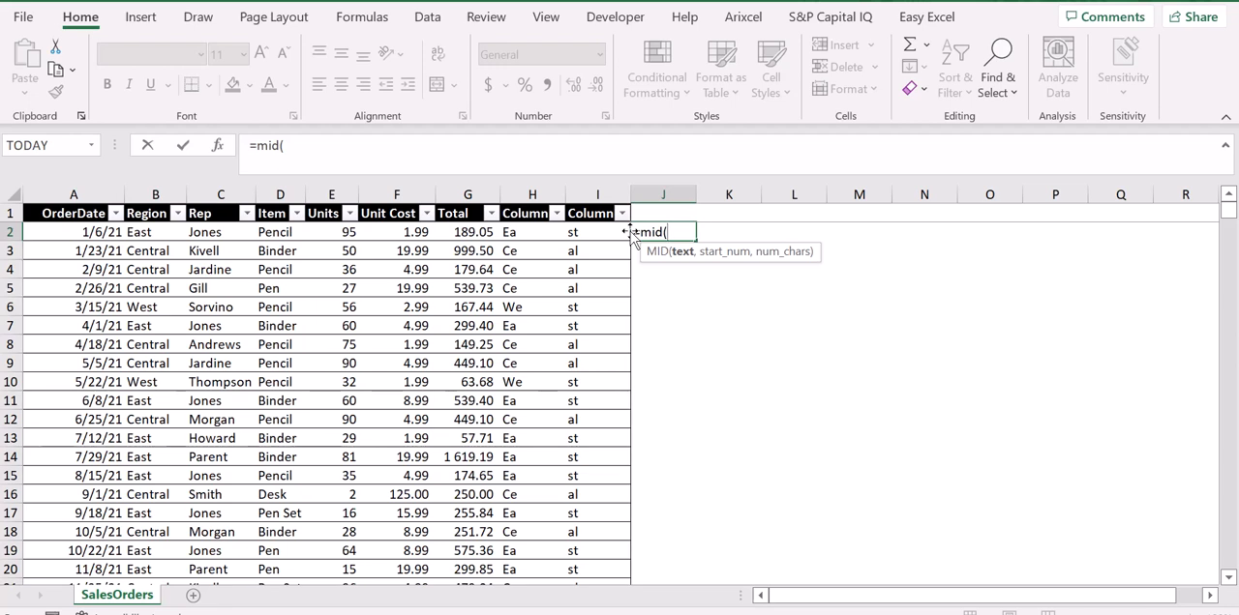
key(Left)
key(Left)
key(Left)
key(Left)
key(Left)
key(Left)
key(Left)
key(Left)
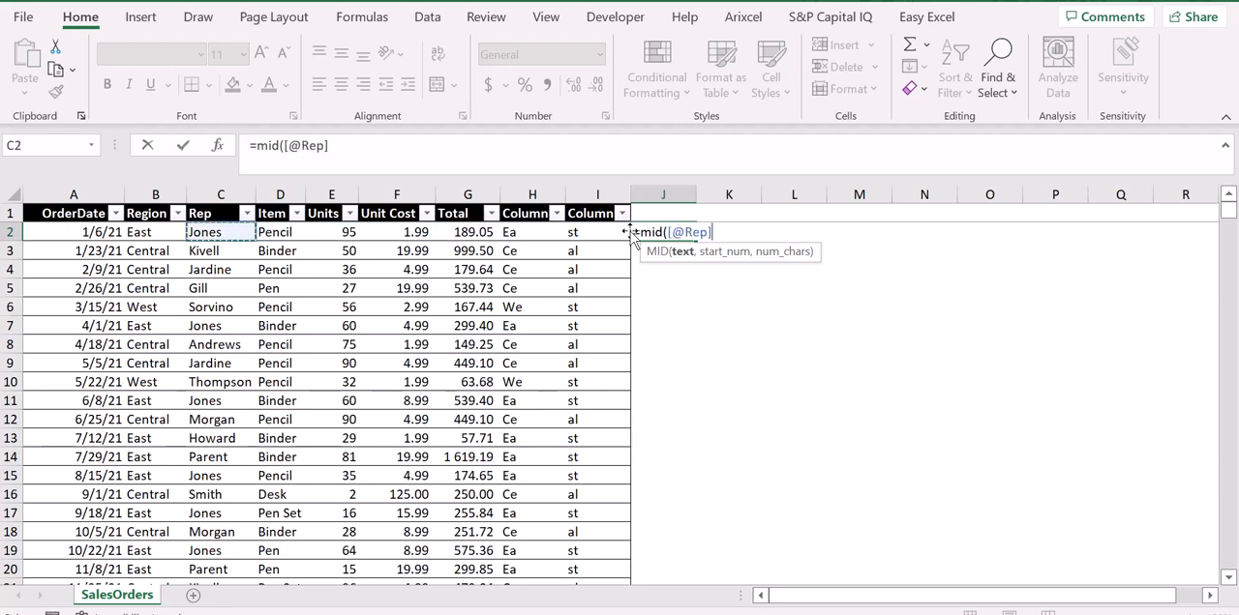
text(,1)
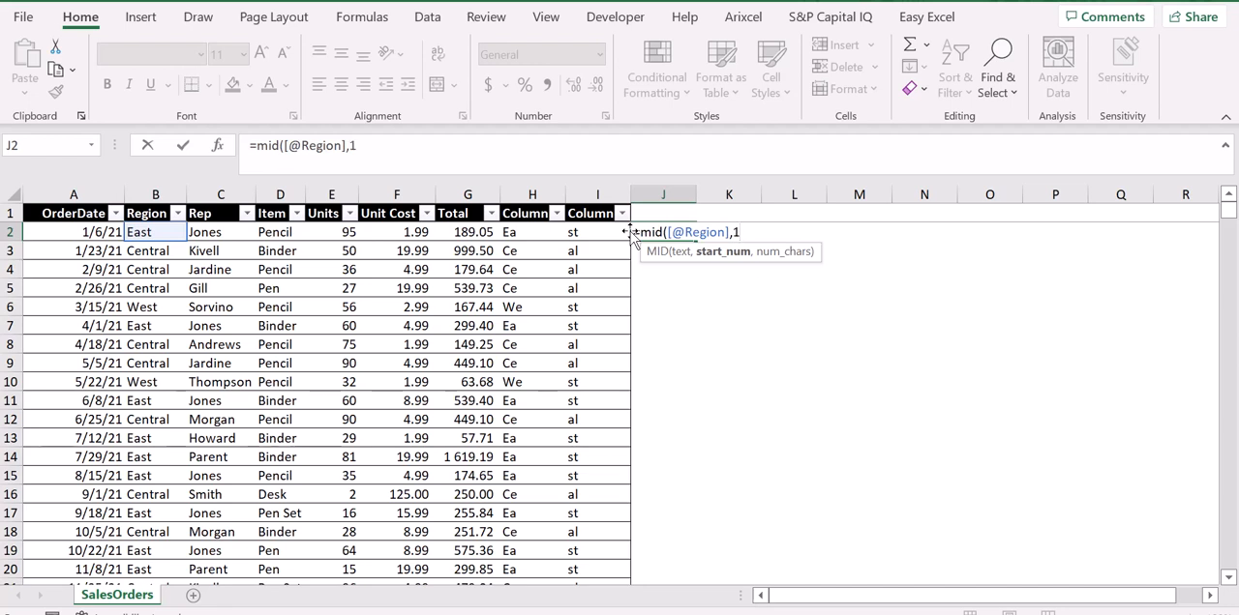
text(,)
text(2)
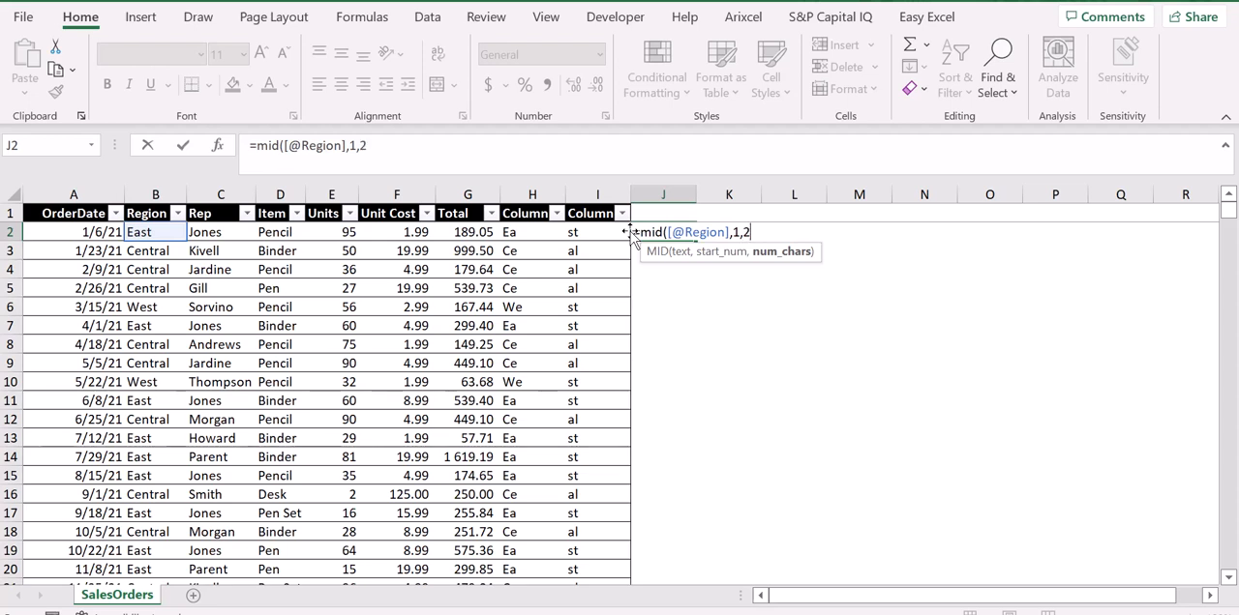
text())
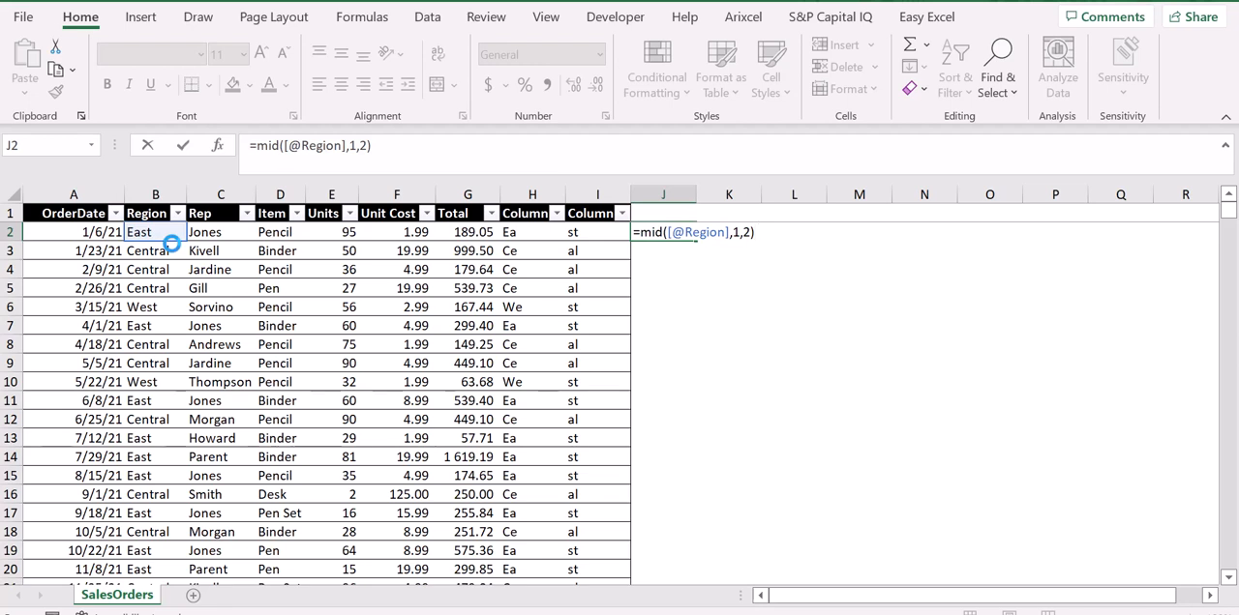
key(Return)
key(Up)
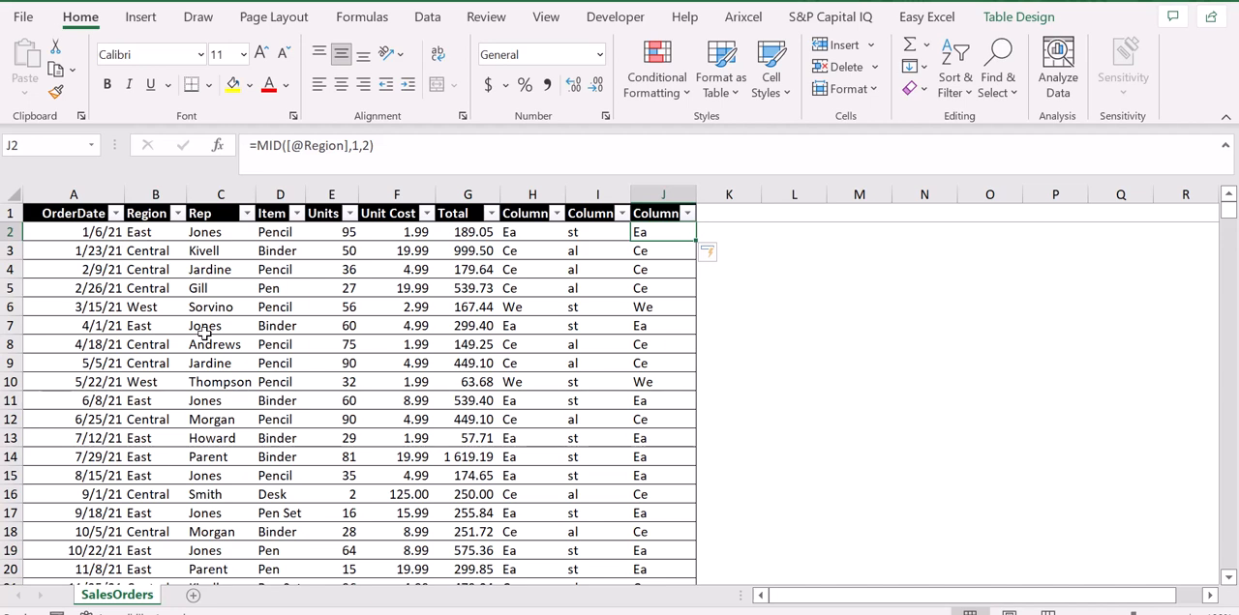
Change the start position in the J2 MID formula to 2, keeping two characters extracted
click(356, 146)
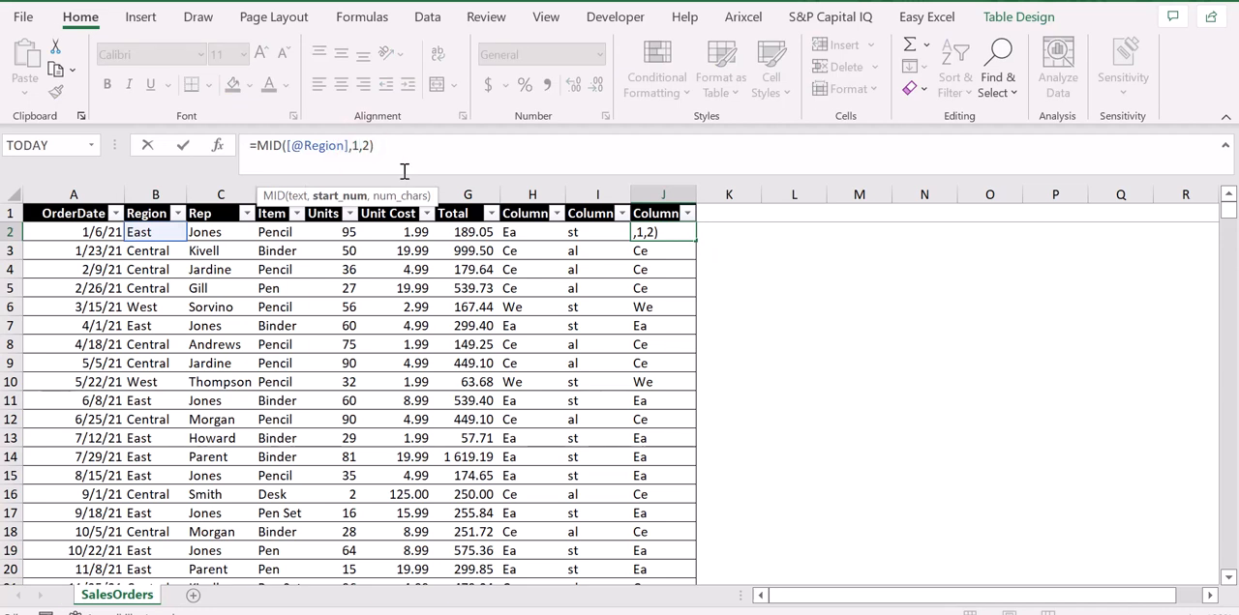
key(BackSpace)
text(2)
key(Return)
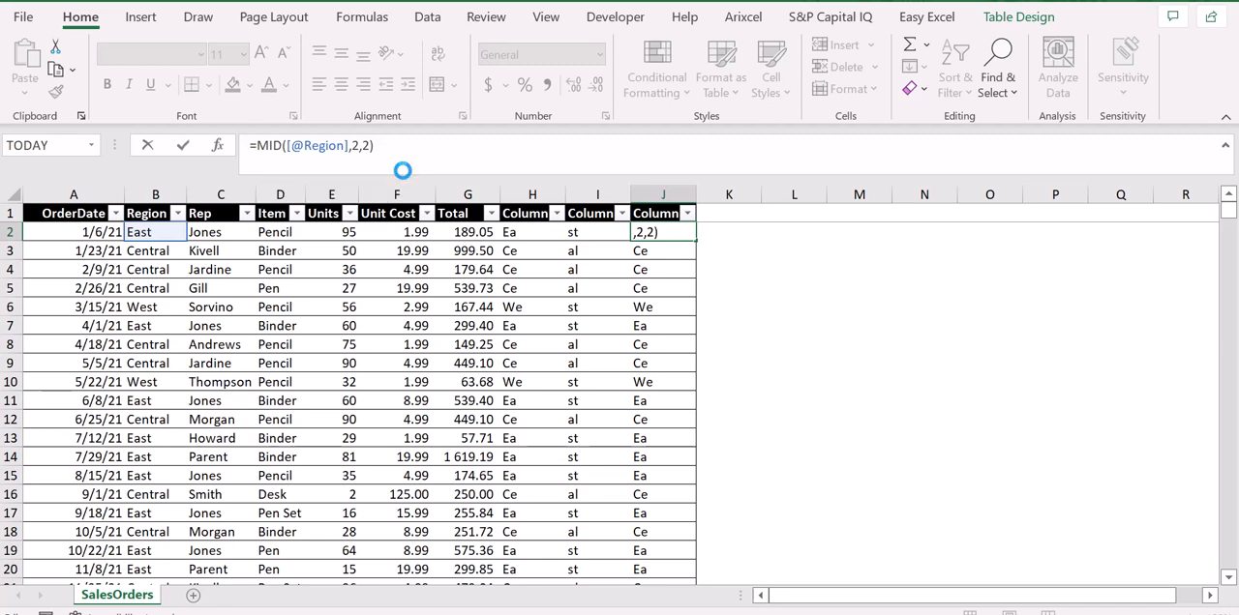
key(Up)
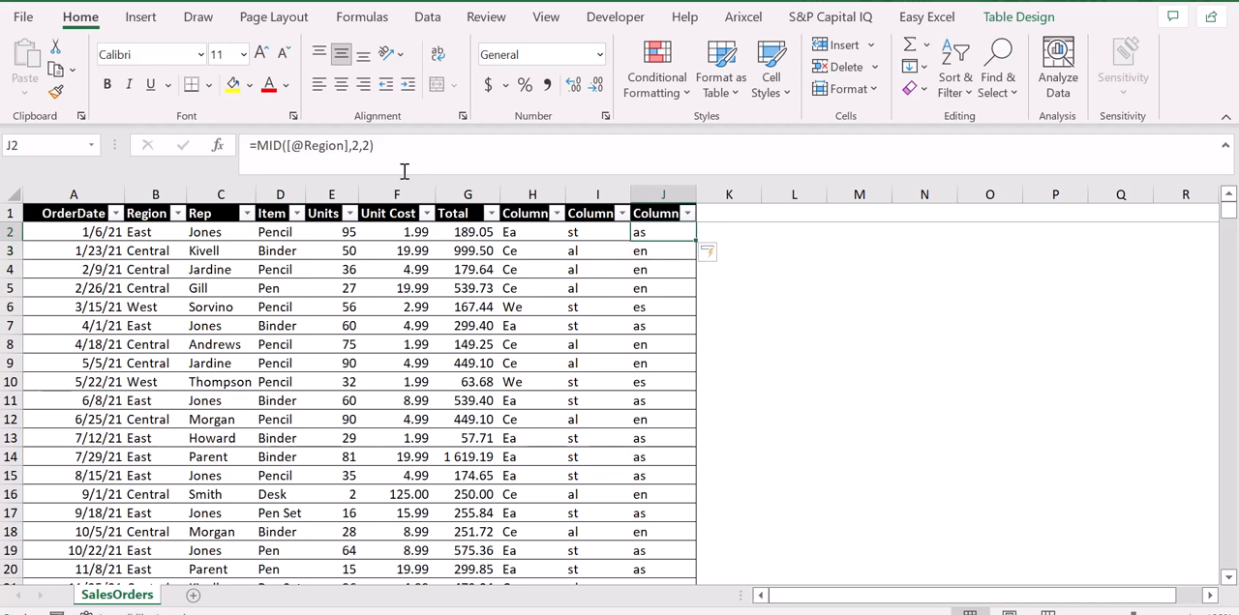
Revert the start position in the J2 MID formula to 1
click(359, 146)
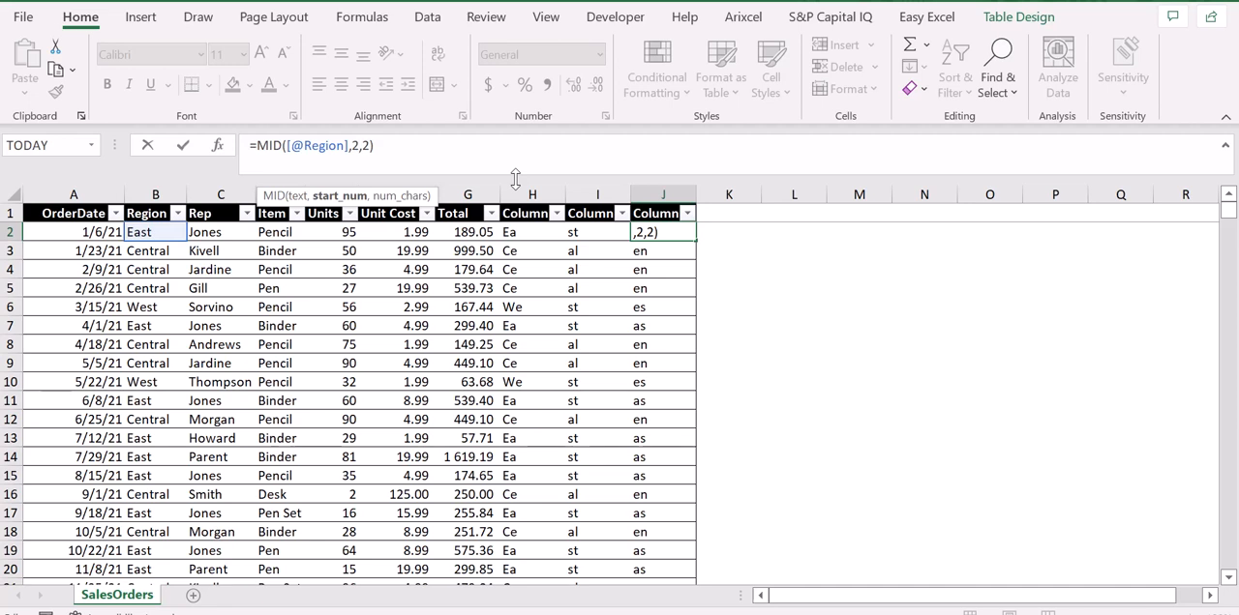
key(ctrl+Return)
key(Up)
key(Down)
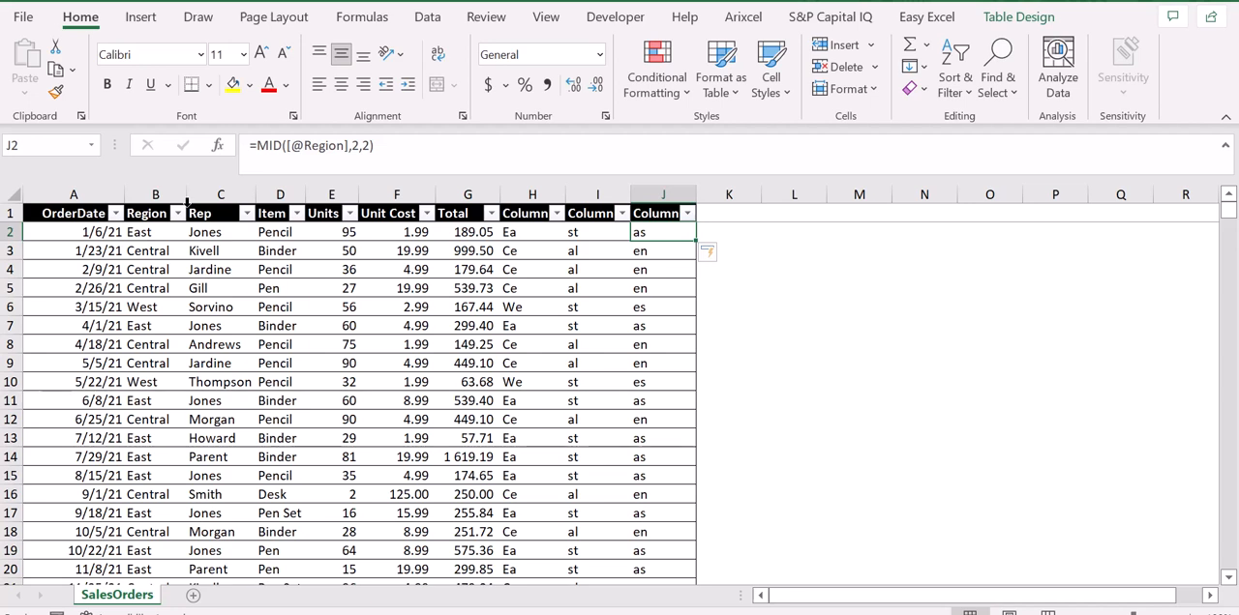
key(Up)
key(Down)
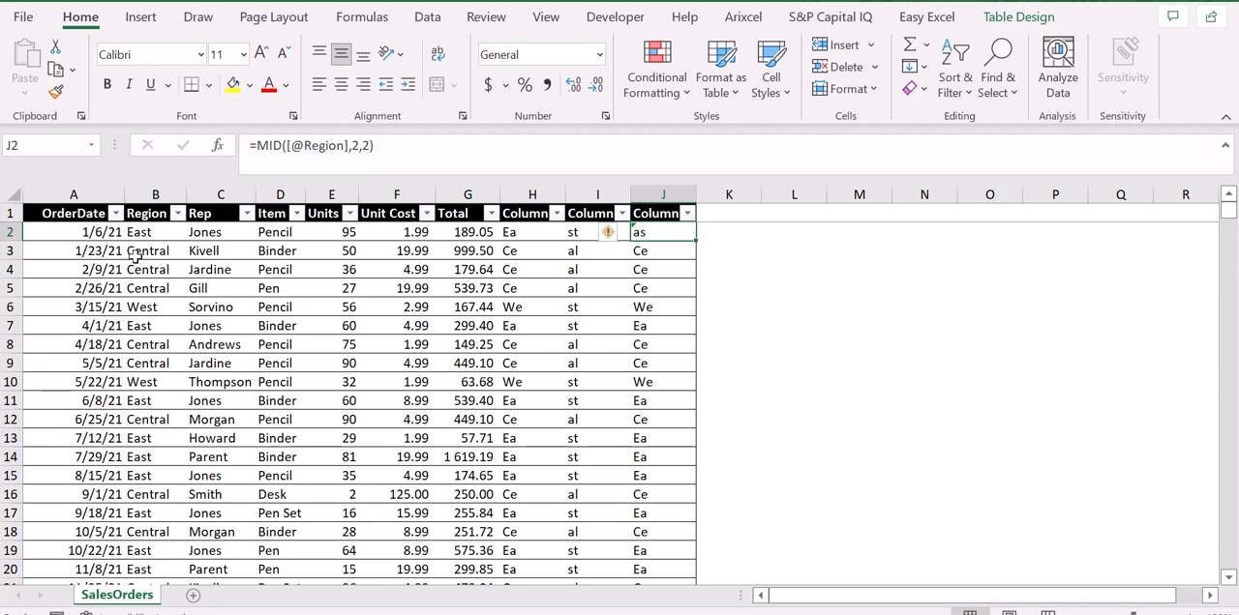
click(357, 145)
key(BackSpace)
text(1)
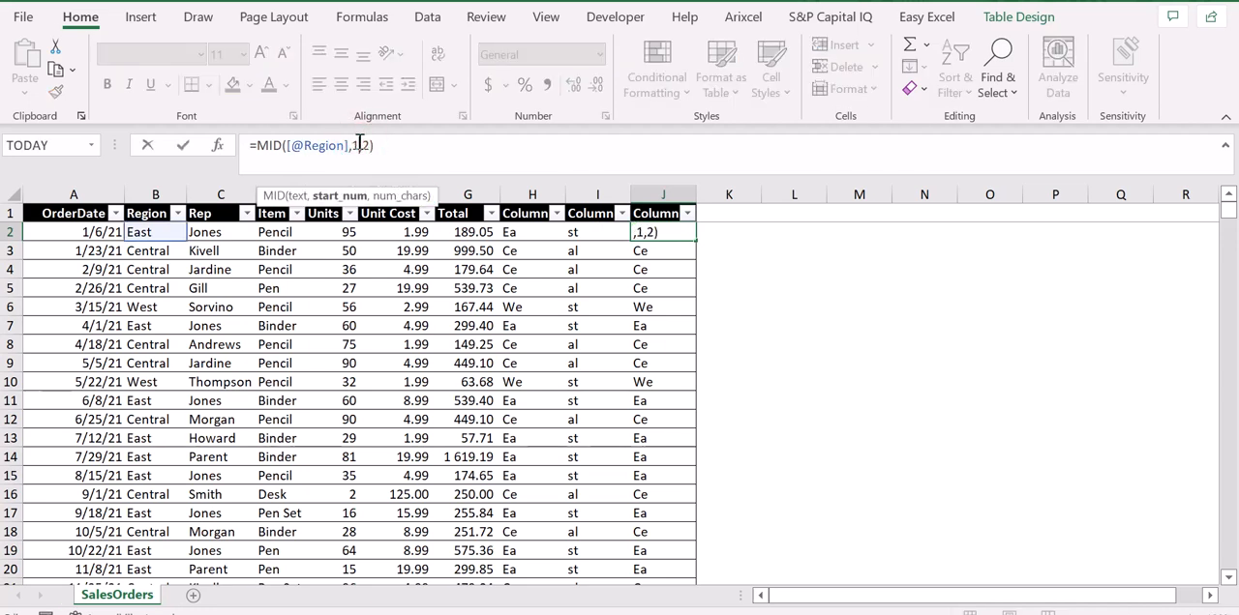
key(ctrl+Return)
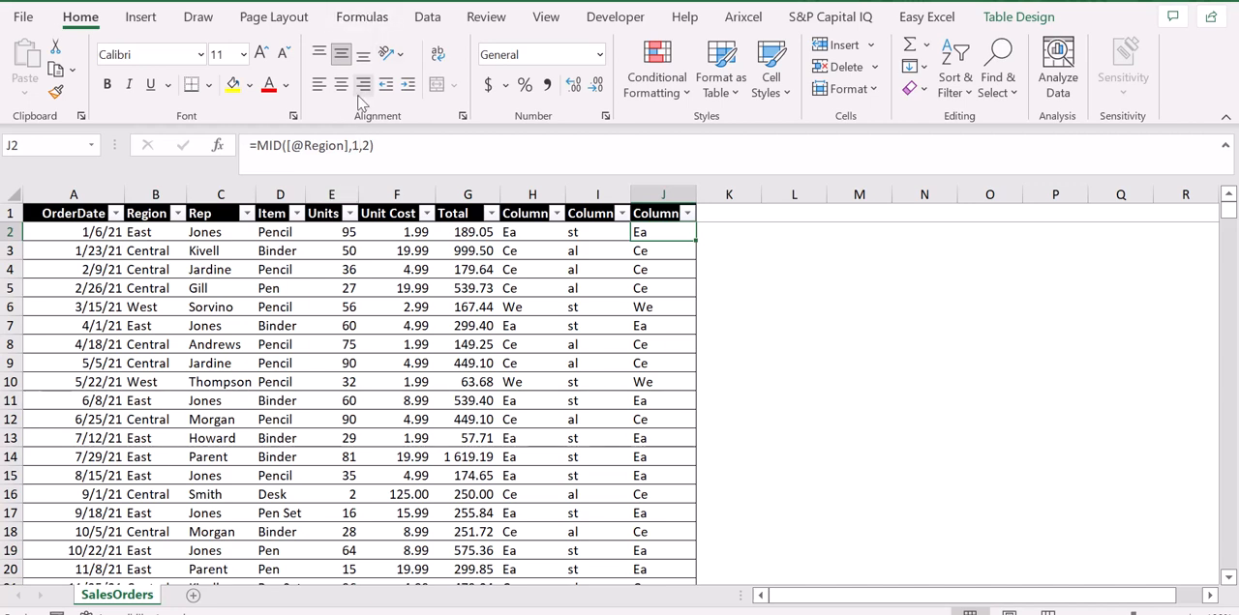
click(357, 145)
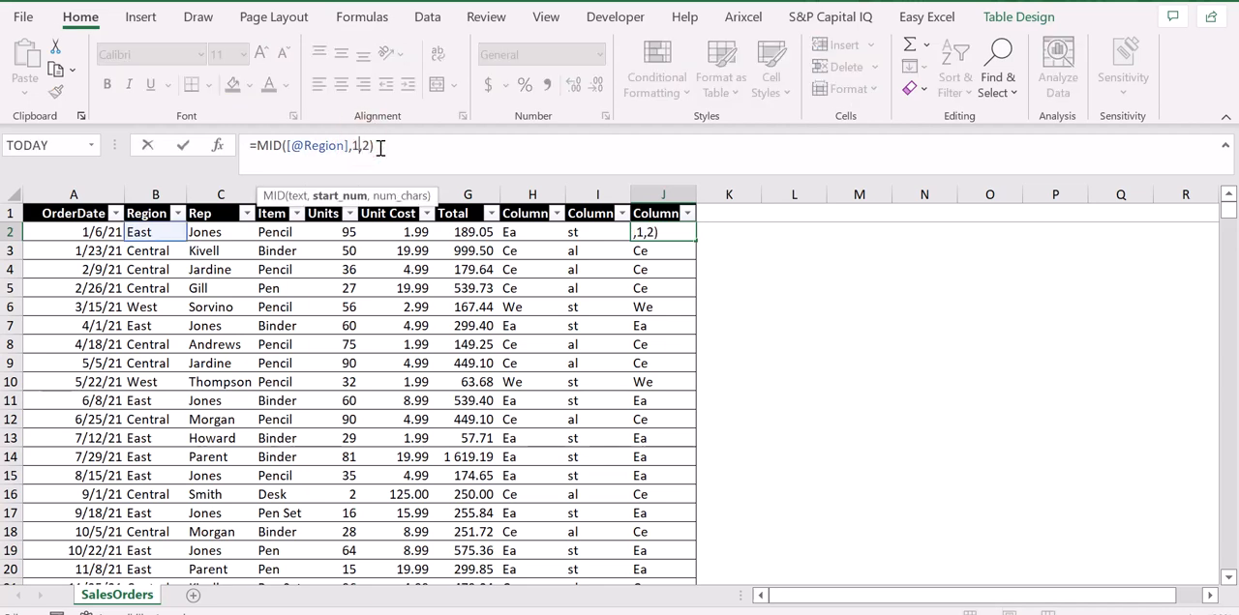
key(BackSpace)
text(2)
key(Return)
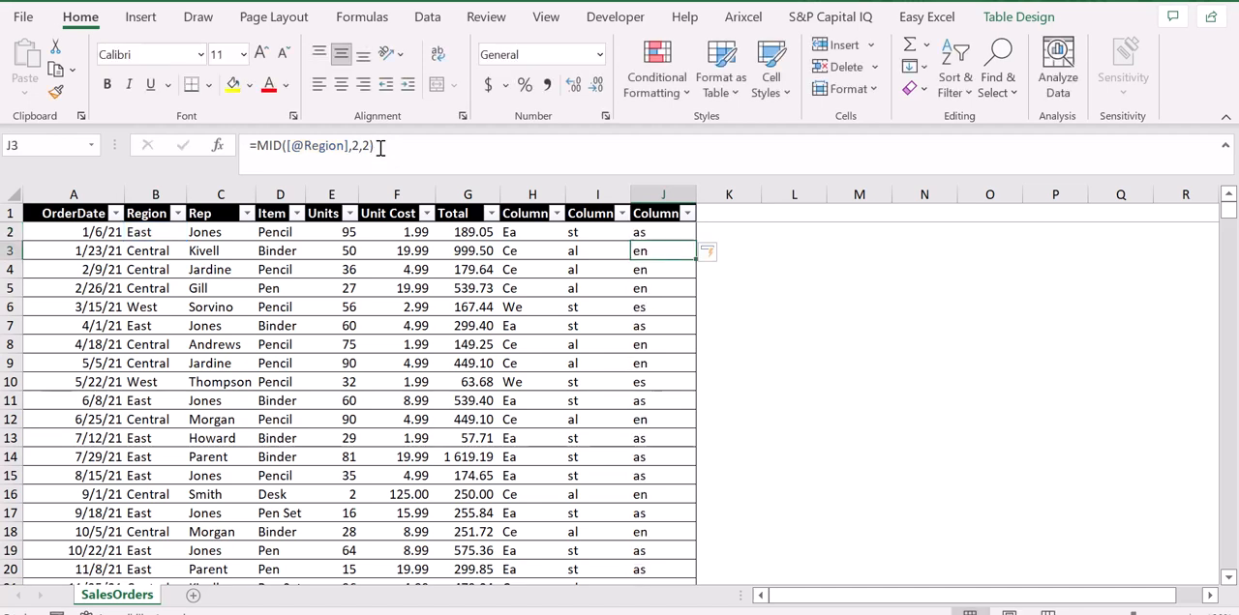
Compare the MID results in column J with the Region names in rows 2 to 6
key(Down)
key(Up)
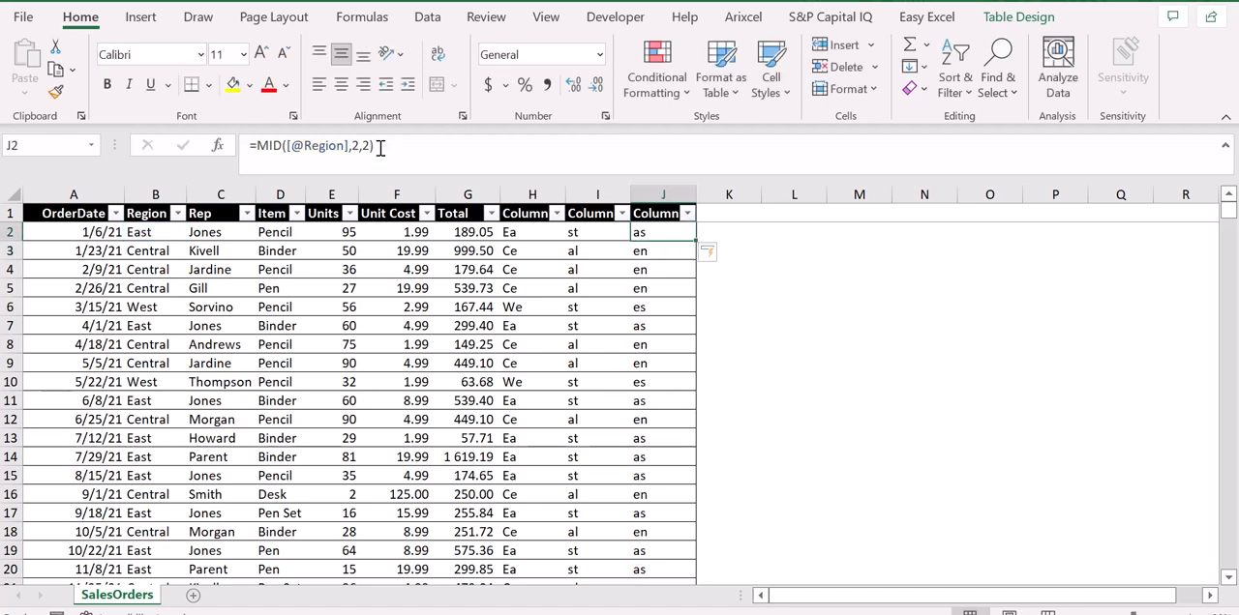
key(Down)
key(Up)
key(Up)
key(Down)
key(Down)
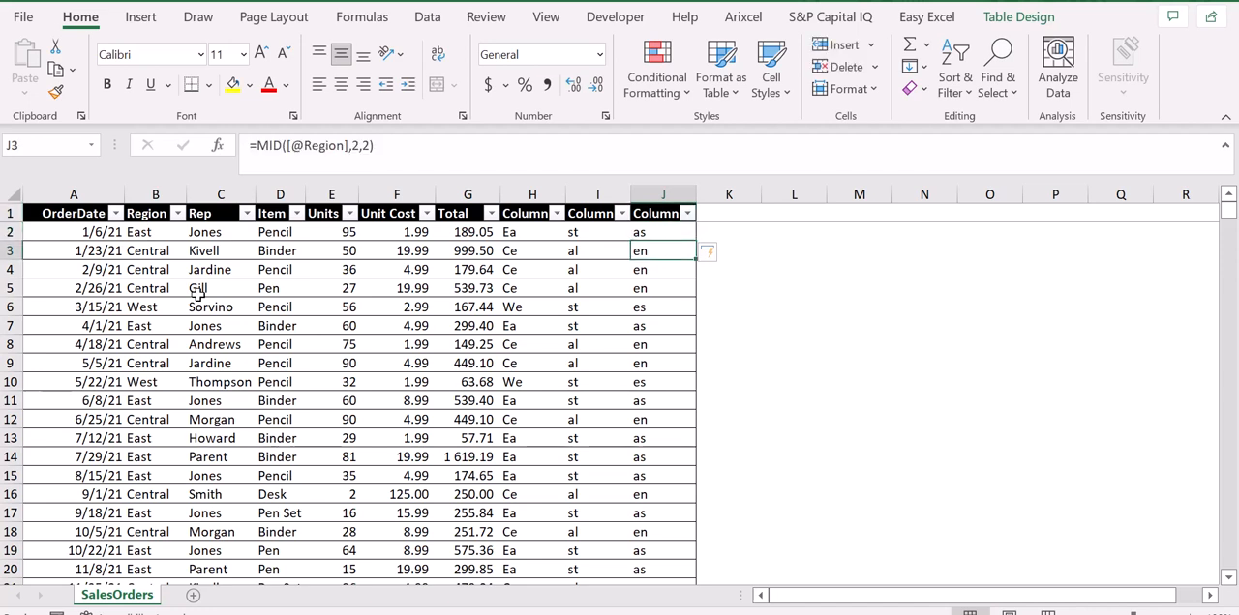
key(Down)
key(Down)
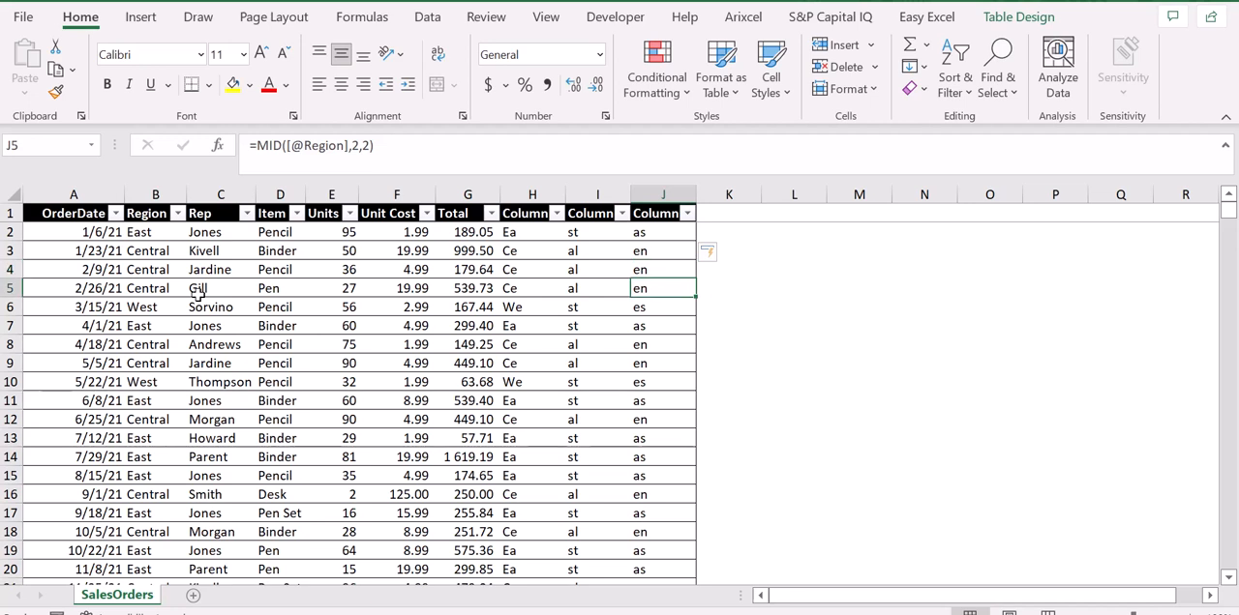
key(Down)
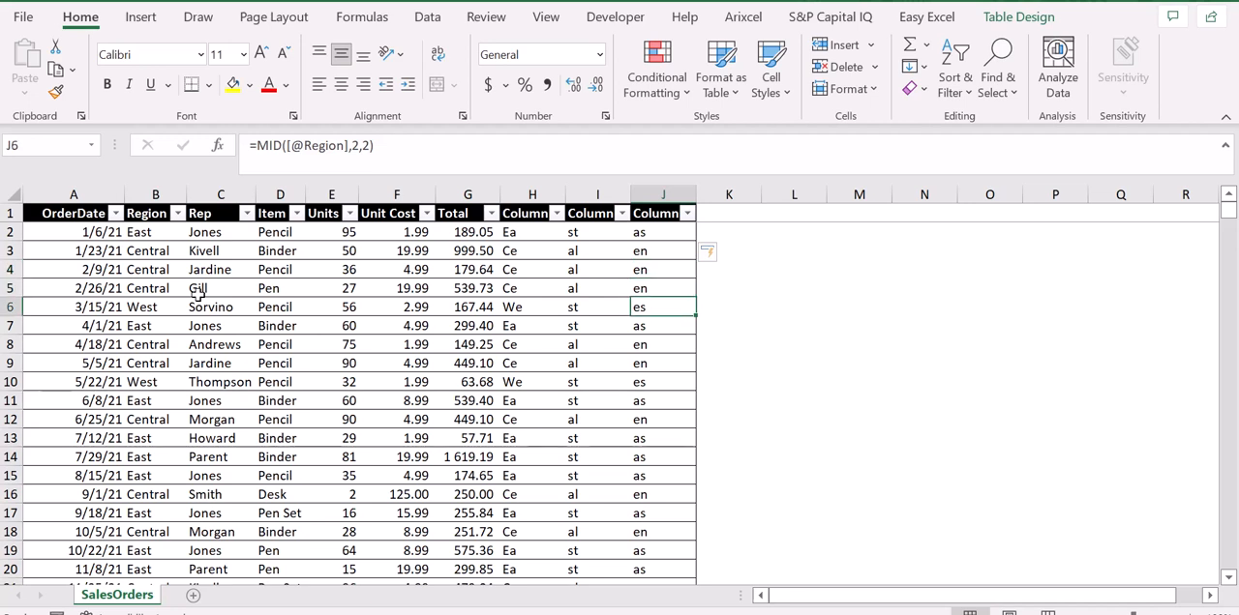
Rename the column header in H1 as LEFT
key(ctrl+Up)
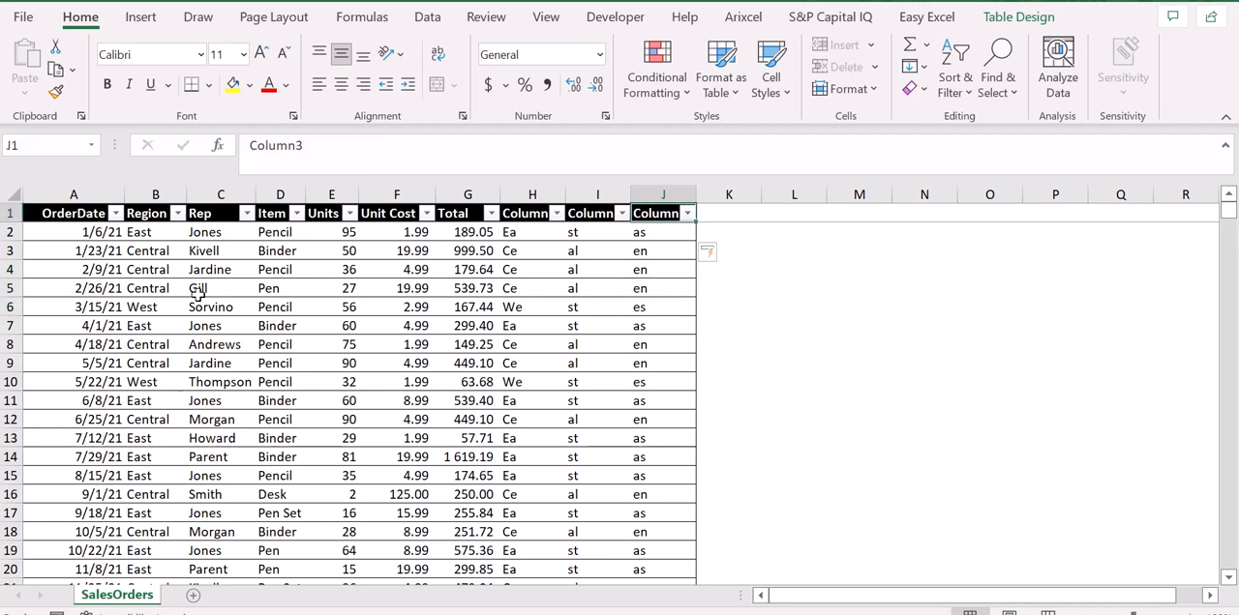
key(Left)
key(Left)
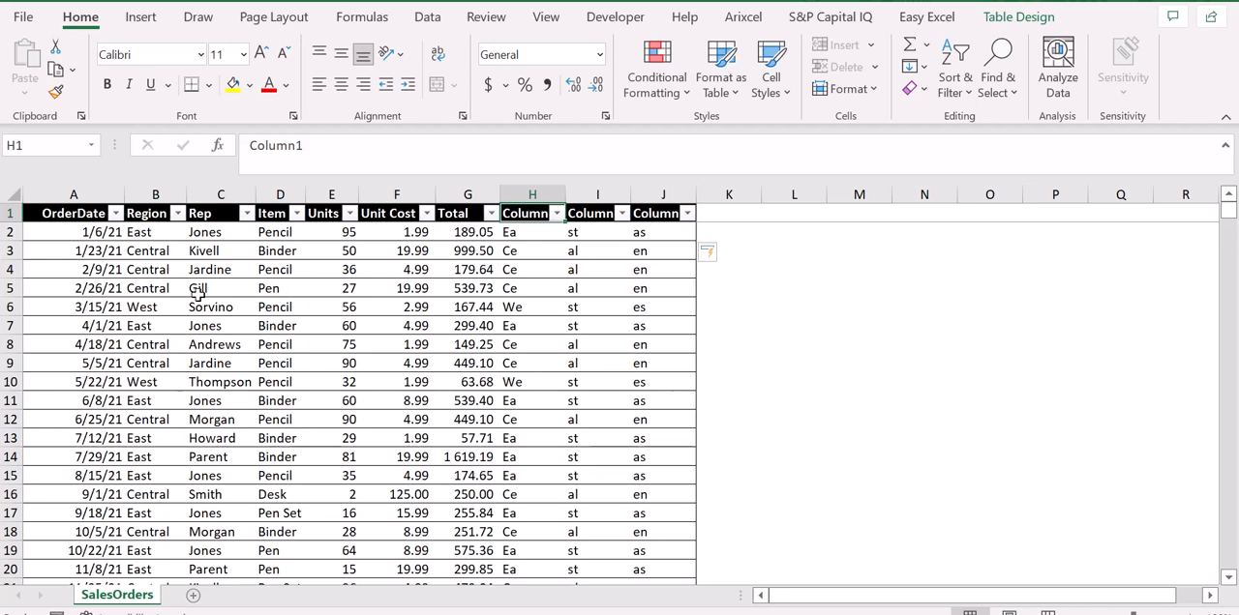
key(Down)
key(Up)
text(LEFT)
key(Return)
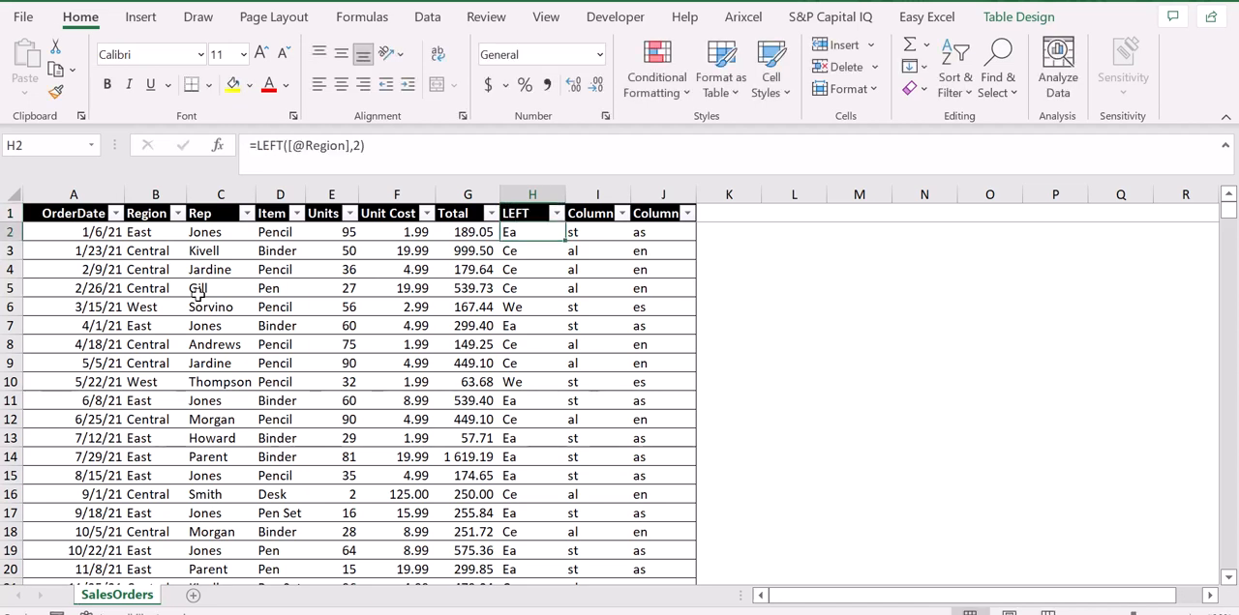
Rename the column header in I1 as RIGHT and the header in J1 as MID
key(Up)
key(Right)
text(RIGHT)
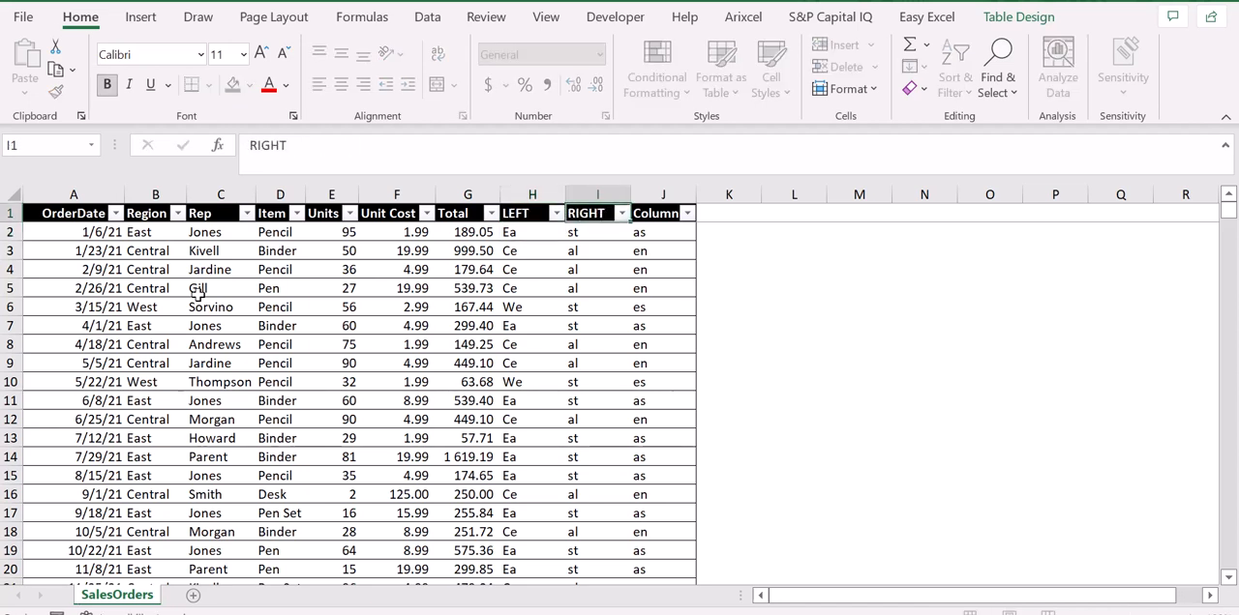
key(Return)
key(Up)
key(Right)
text(MID)
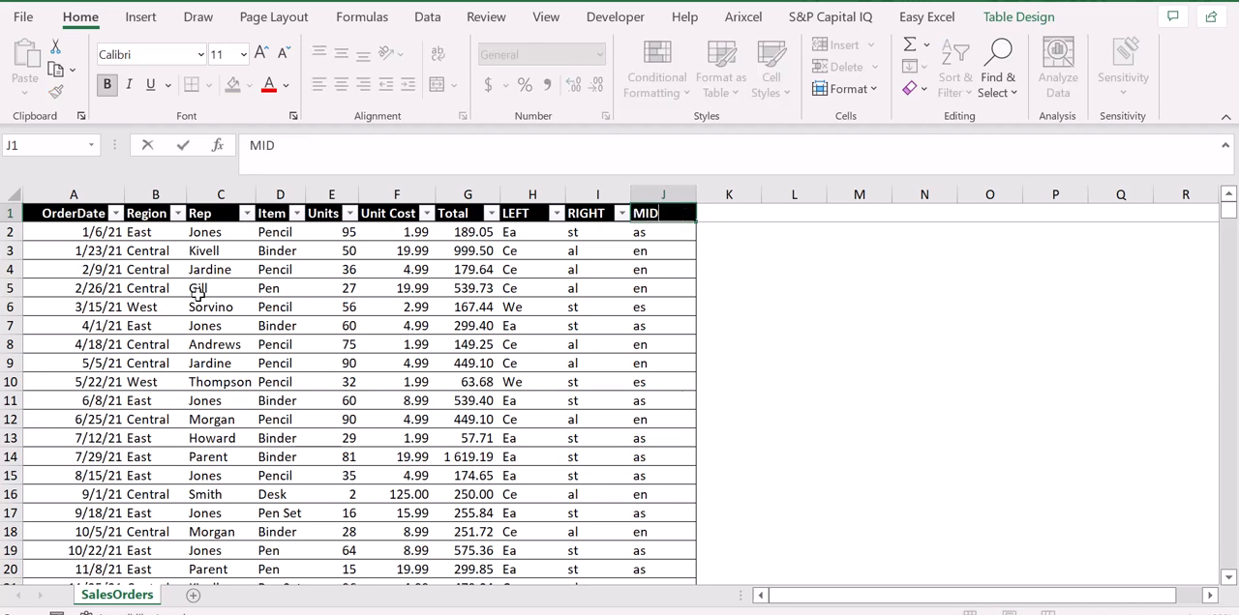
key(Return)
Select the entire sales orders table with its headers, from A1 to J44
key(Up)
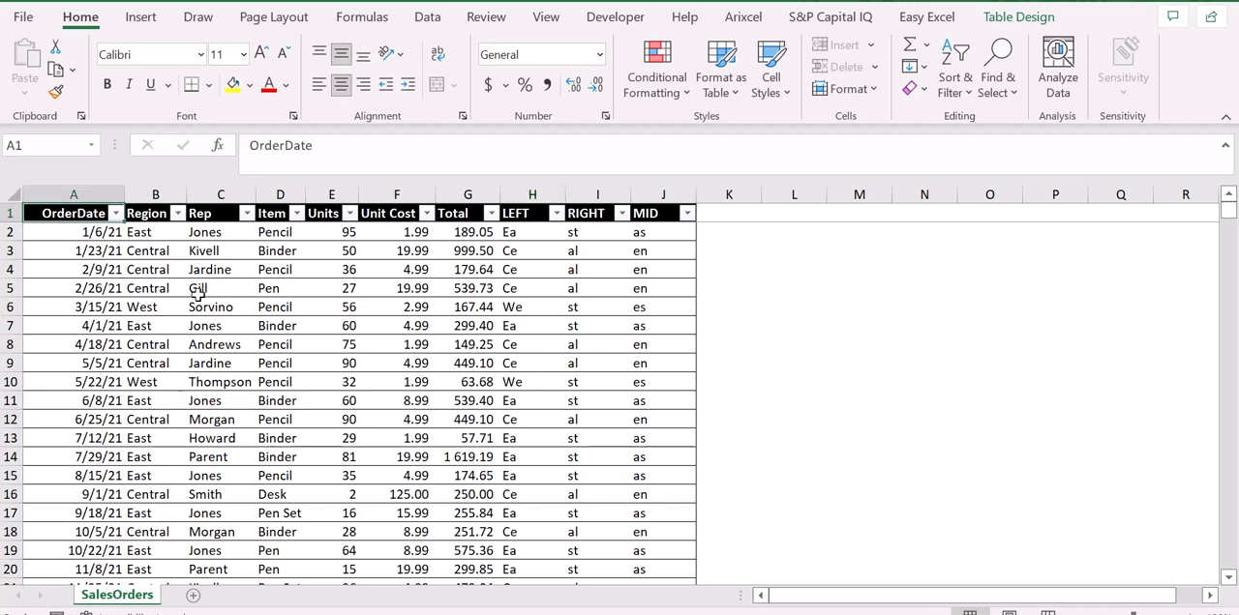
key(ctrl+shift+Down)
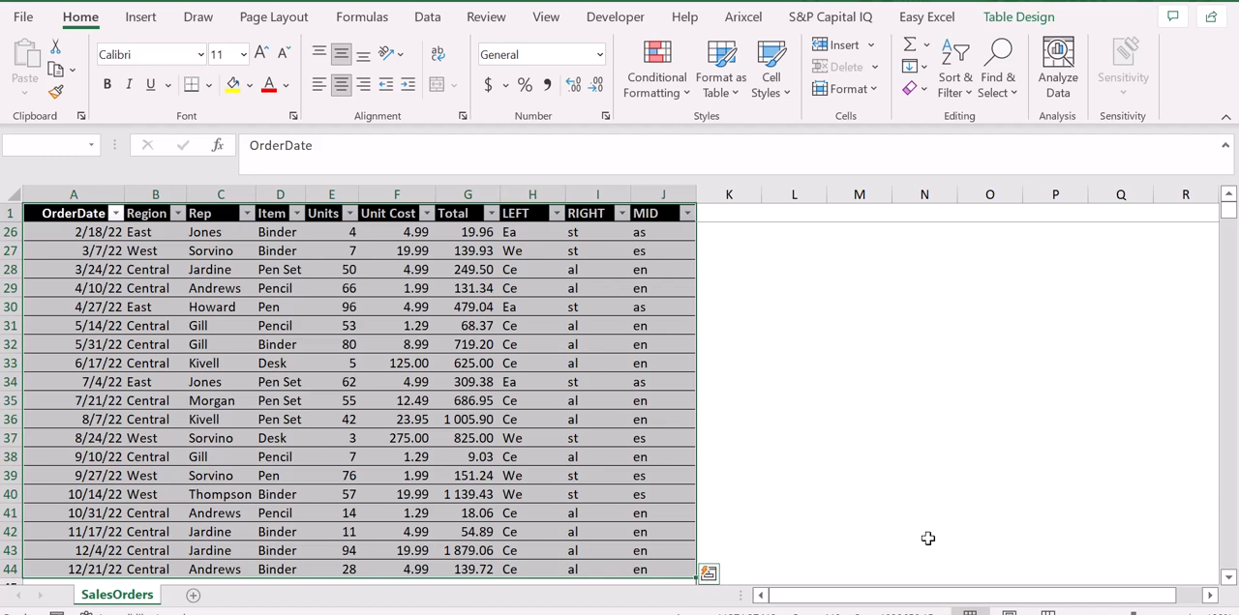
key(alt+F1)
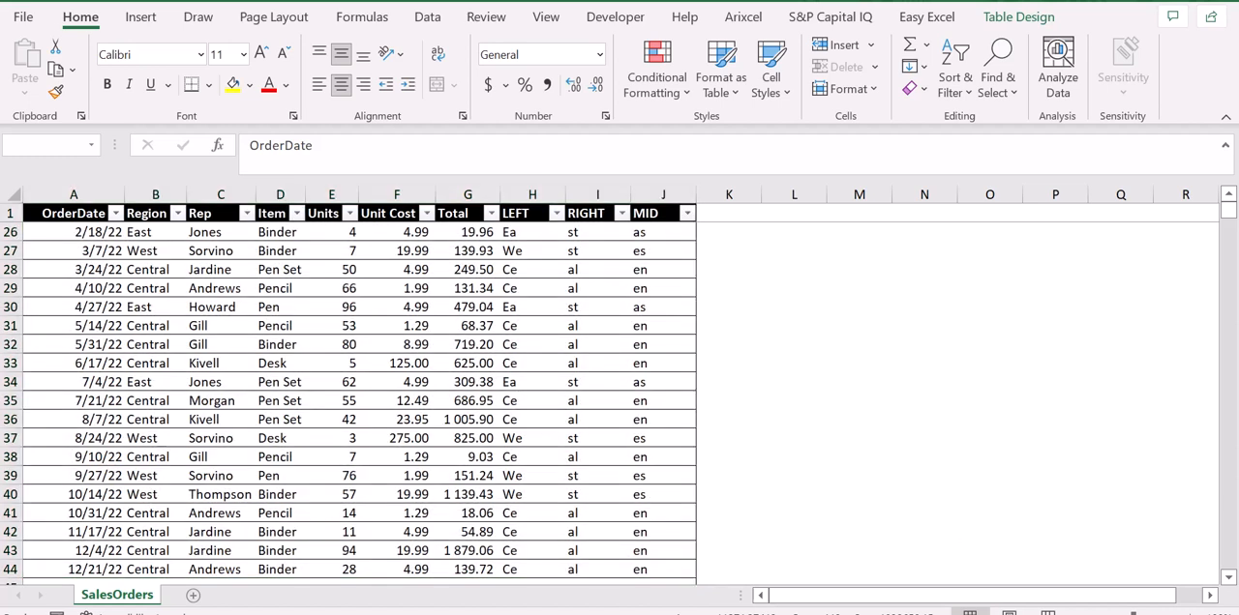
click(975, 614)
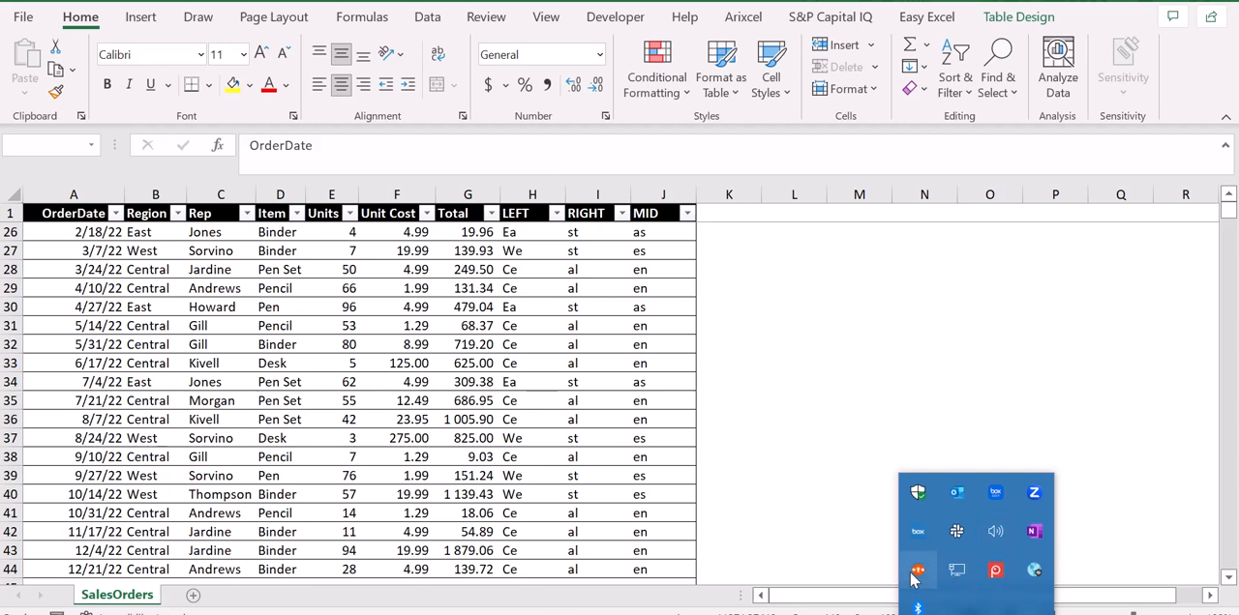
right_click(1004, 582)
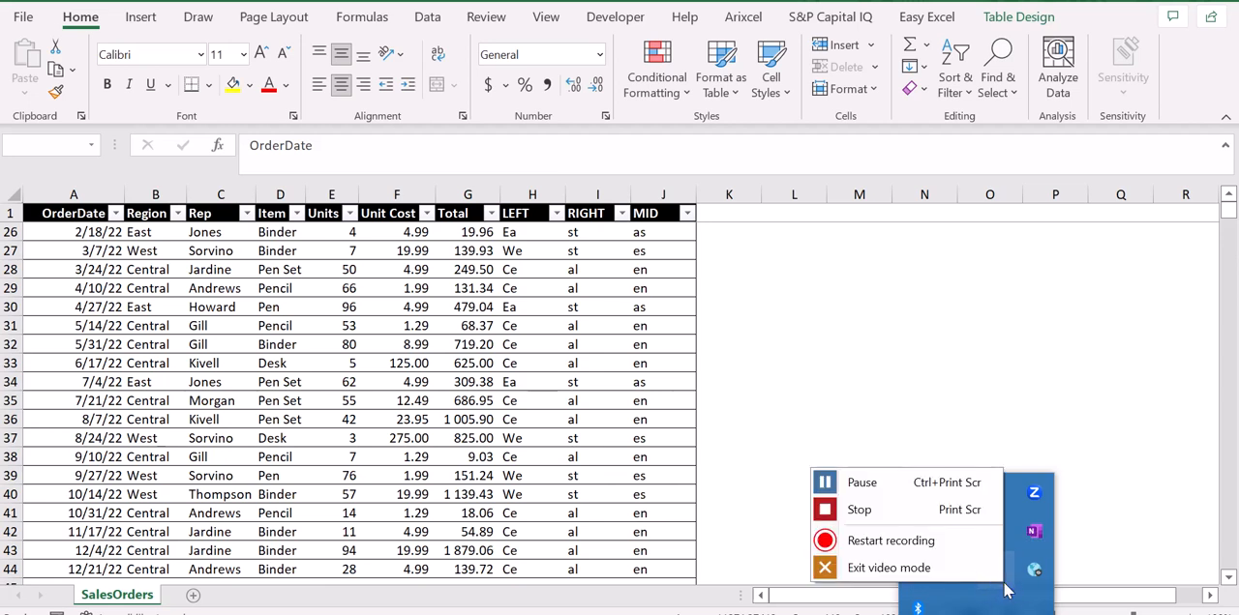